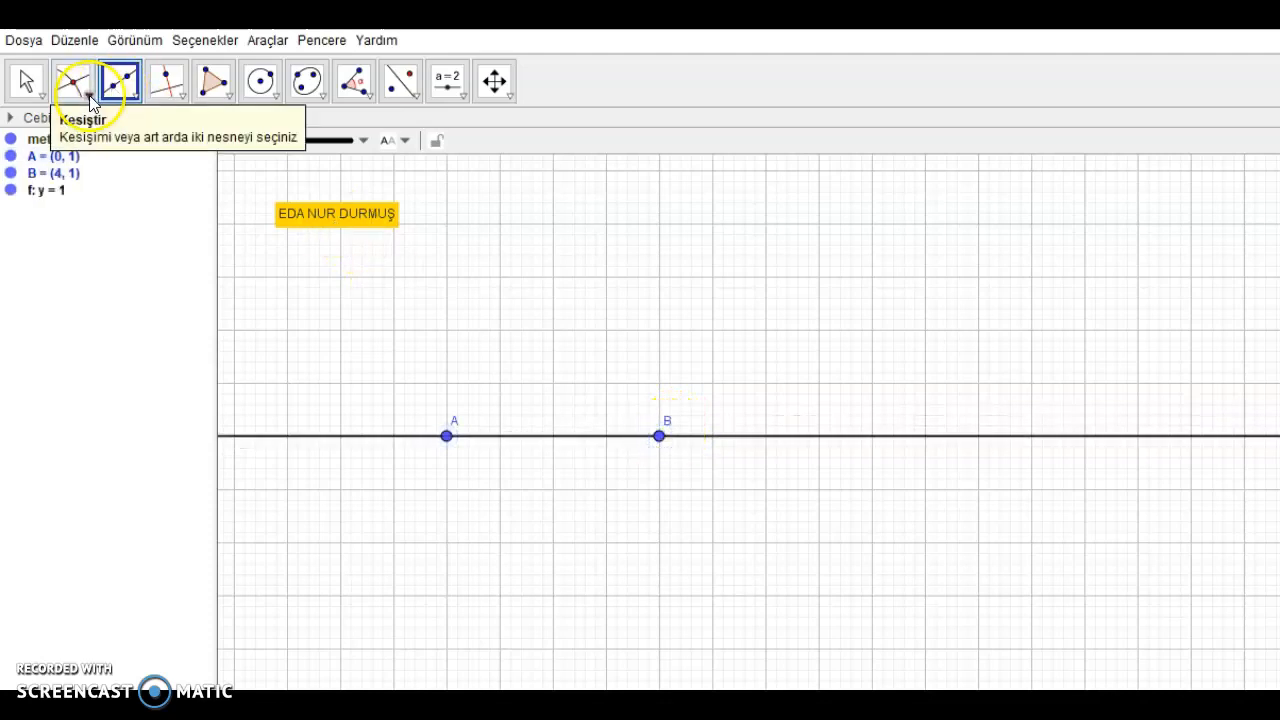
Construct a line parallel to line AB through a new point at (2, 3)
{"action": "left_click", "coordinate": [166, 82]}
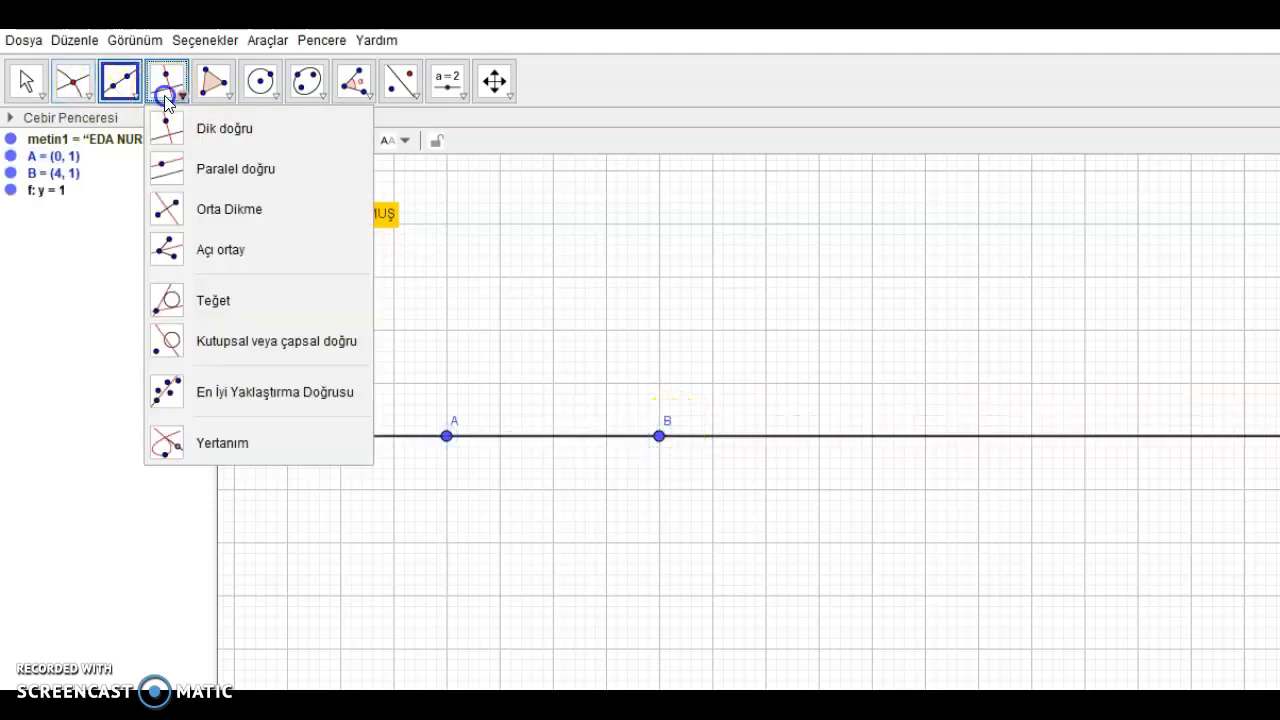
{"action": "left_click", "coordinate": [170, 168]}
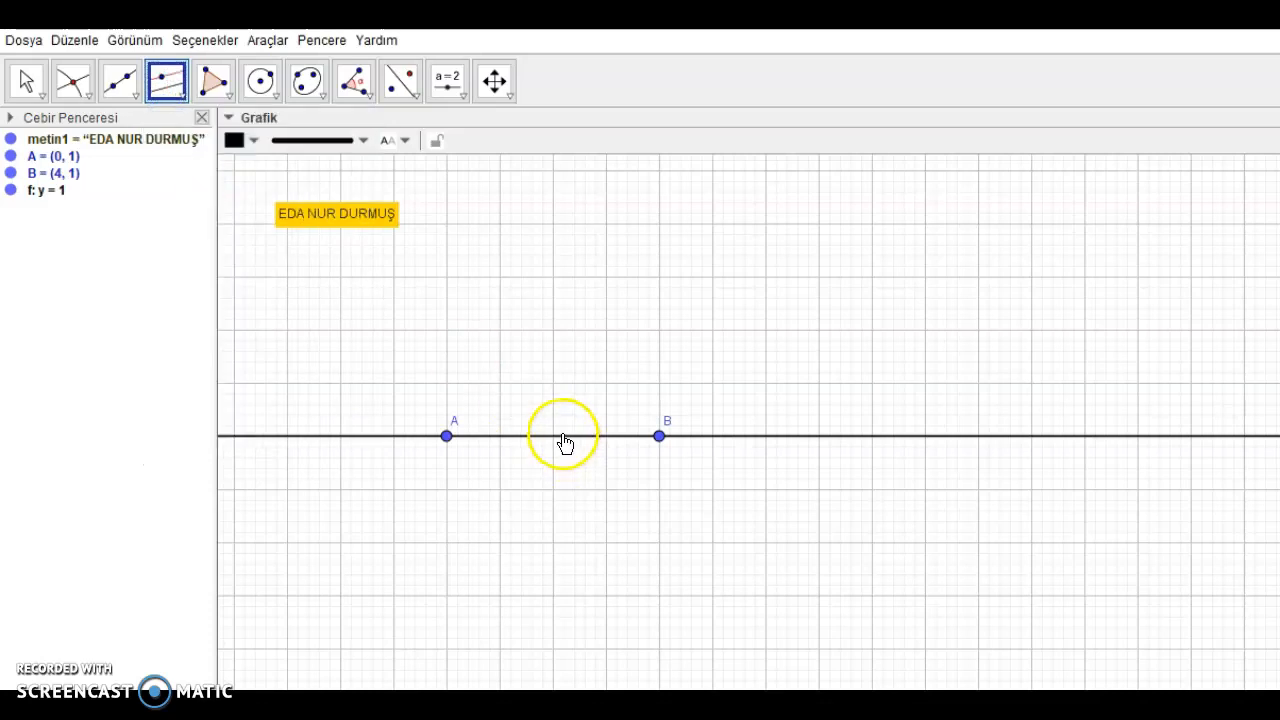
{"action": "left_click", "coordinate": [563, 437]}
{"action": "left_click", "coordinate": [551, 330]}
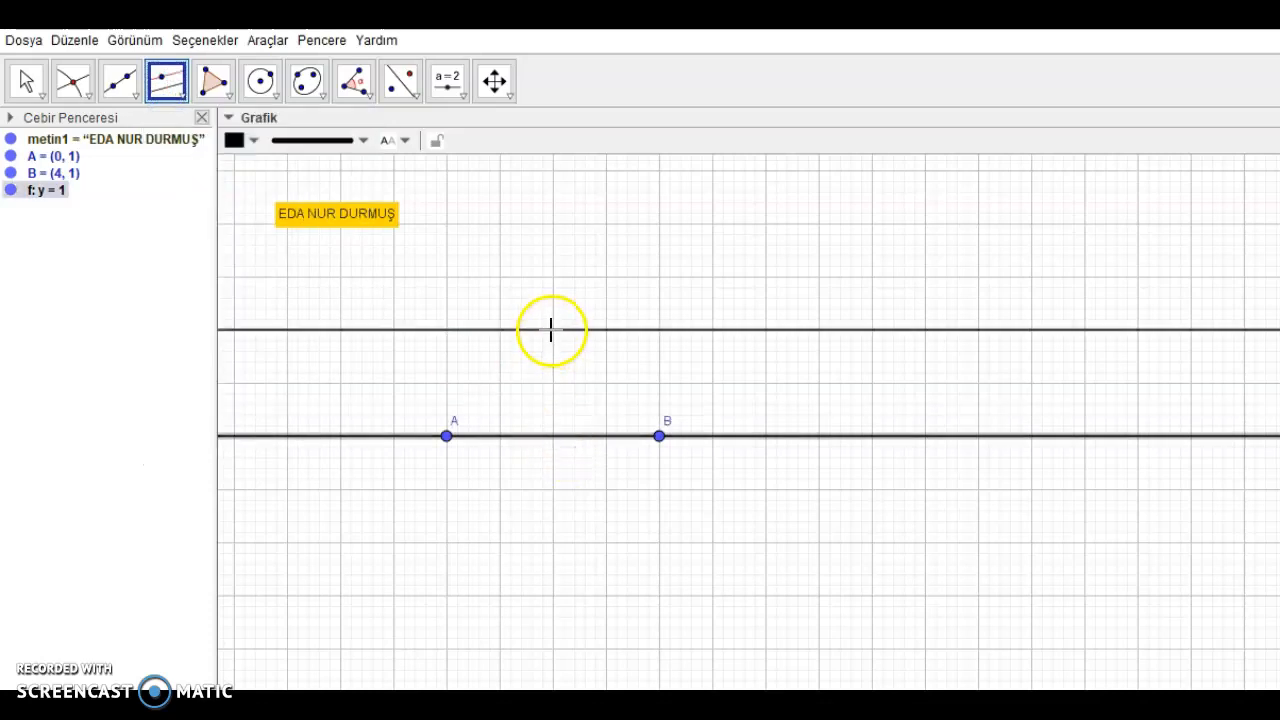
{"action": "left_click", "coordinate": [551, 330]}
Draw a line through points A and C
{"action": "left_click", "coordinate": [123, 96]}
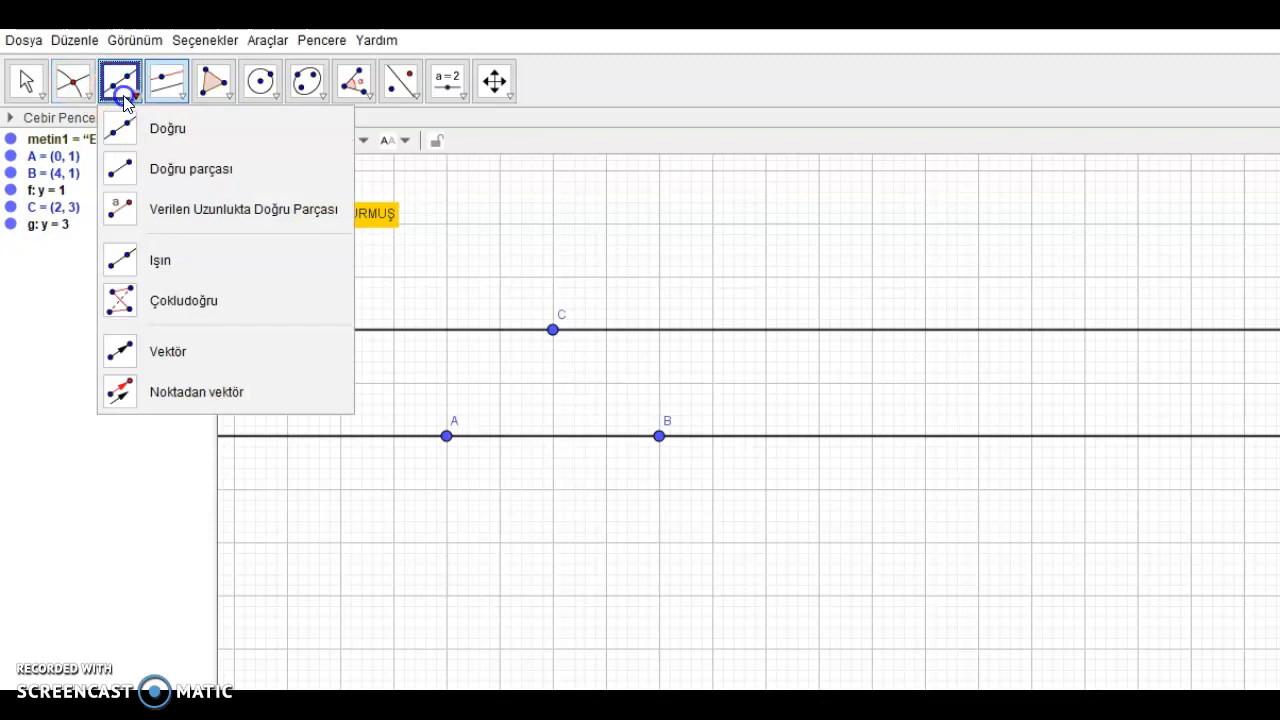
{"action": "left_click", "coordinate": [155, 136]}
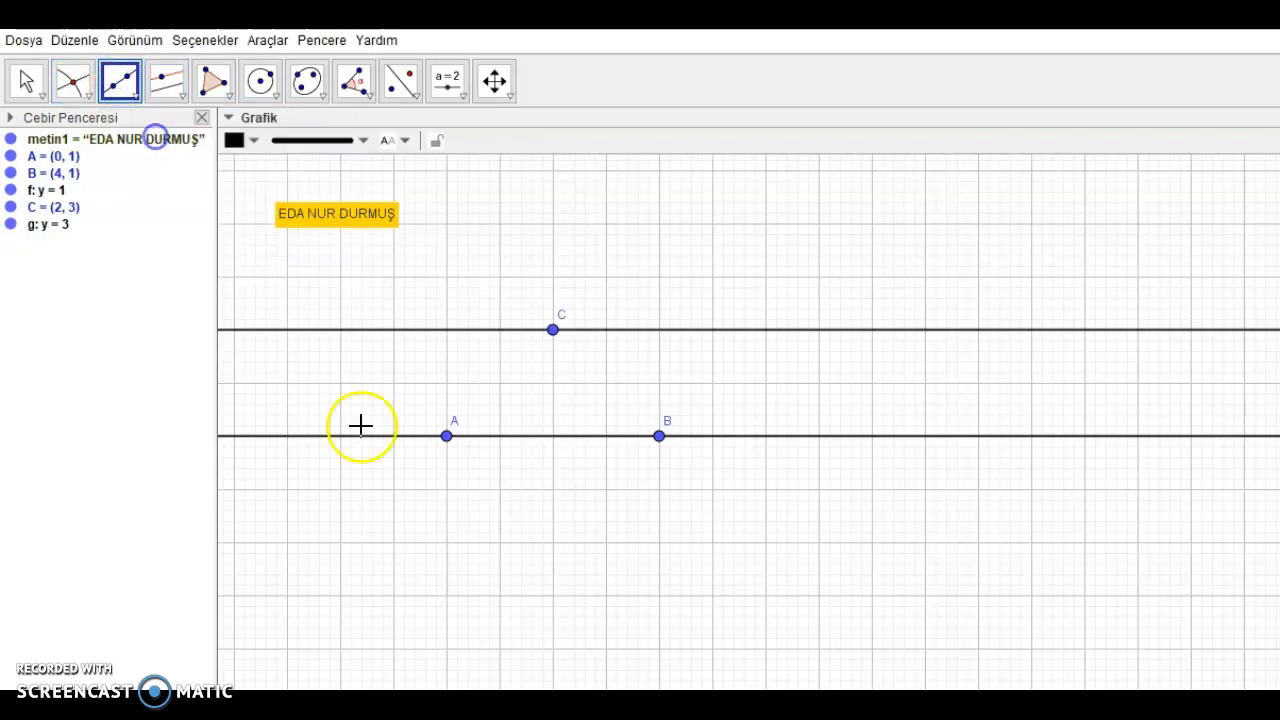
{"action": "left_click", "coordinate": [444, 437]}
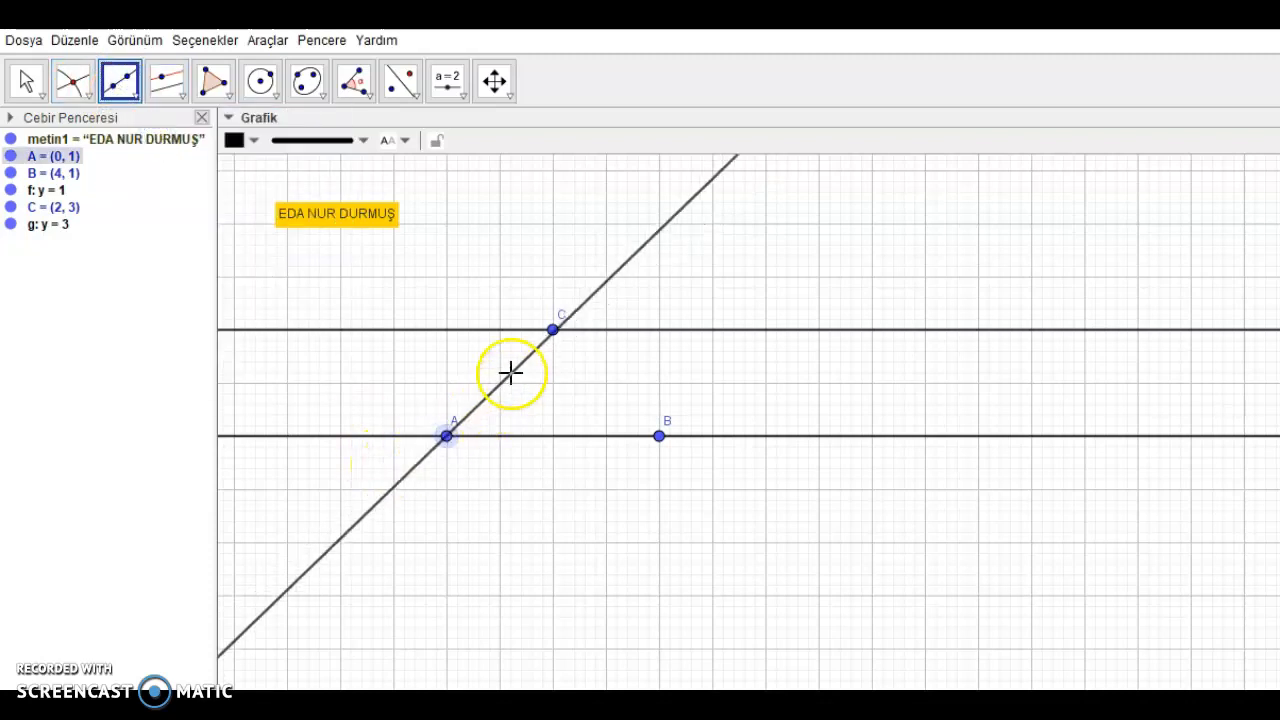
{"action": "left_click", "coordinate": [554, 332]}
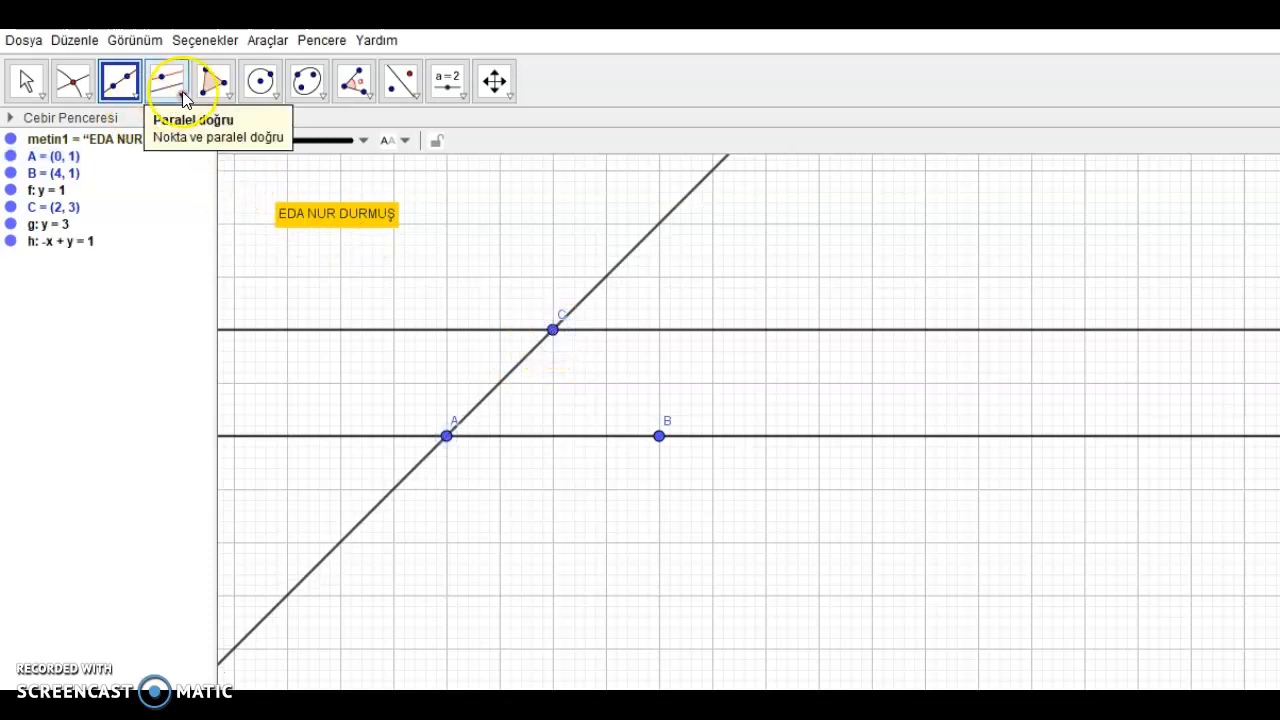
Construct a line through point B parallel to line AC
{"action": "left_click", "coordinate": [186, 97]}
{"action": "left_click", "coordinate": [217, 166]}
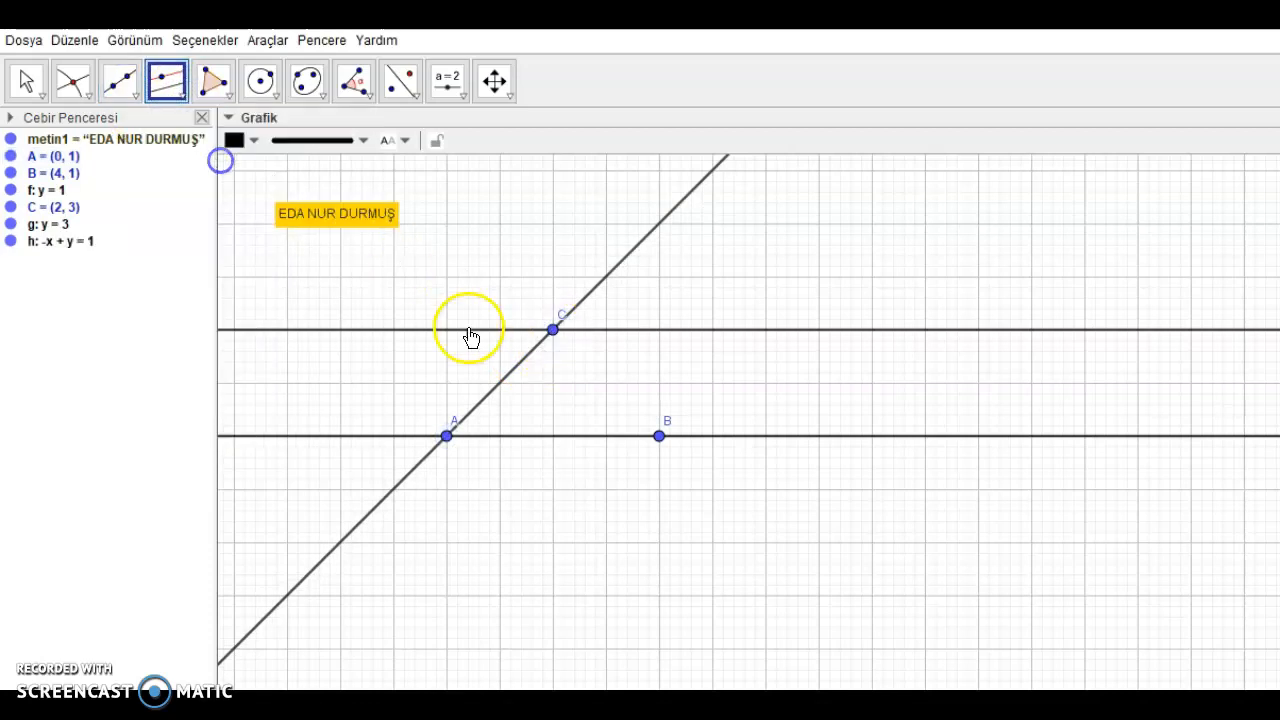
{"action": "left_click", "coordinate": [509, 381]}
{"action": "left_click", "coordinate": [658, 437]}
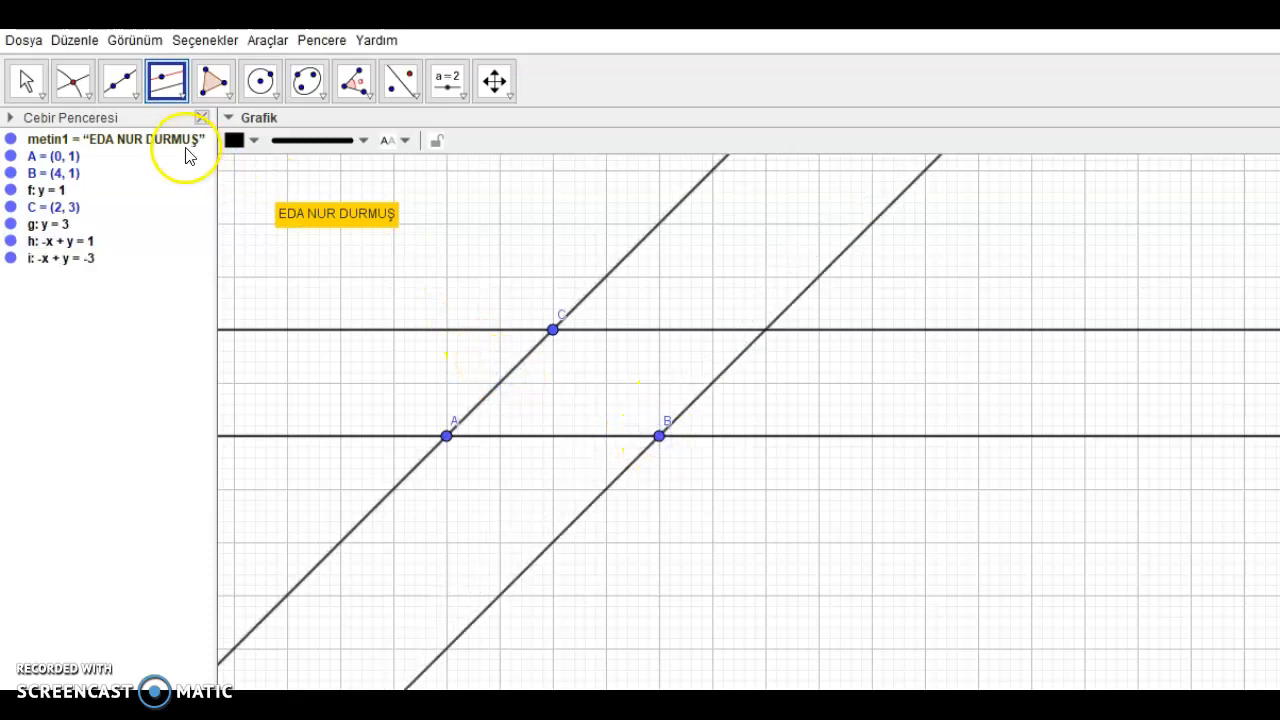
Mark the intersection of the horizontal line through C and the slanted line through B
{"action": "left_click", "coordinate": [84, 97]}
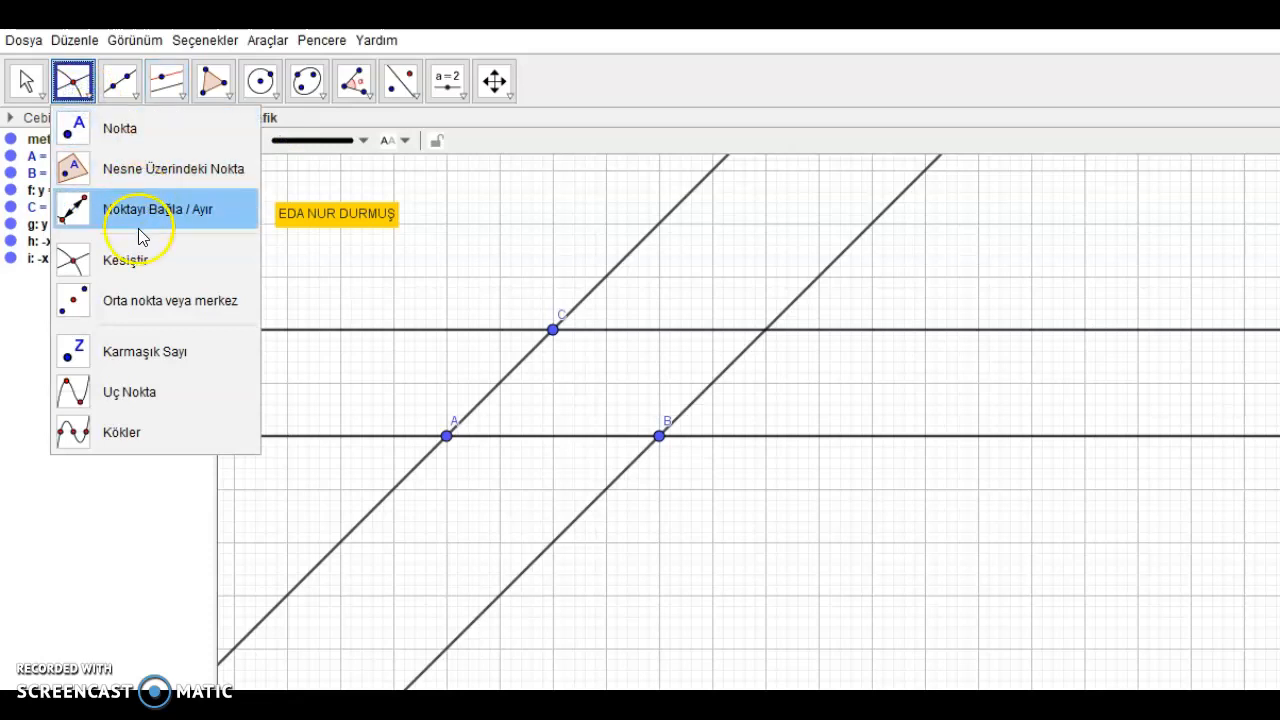
{"action": "left_click", "coordinate": [149, 269]}
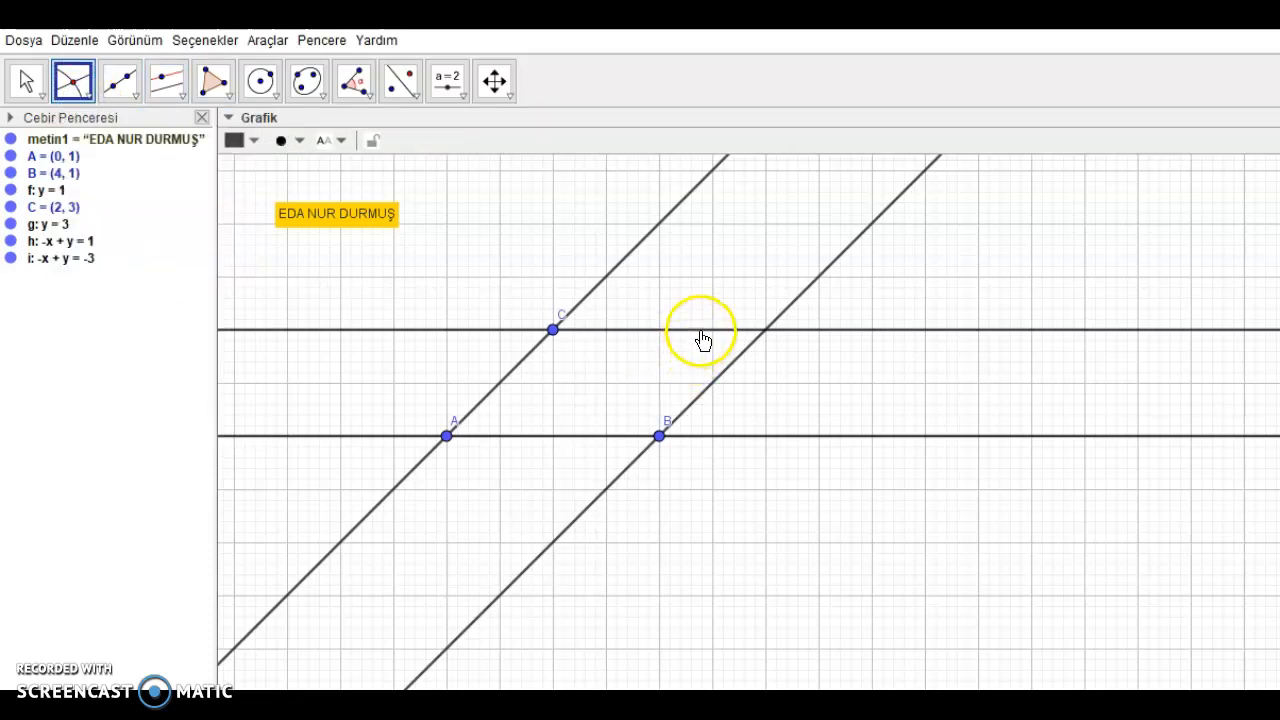
{"action": "left_click", "coordinate": [701, 330]}
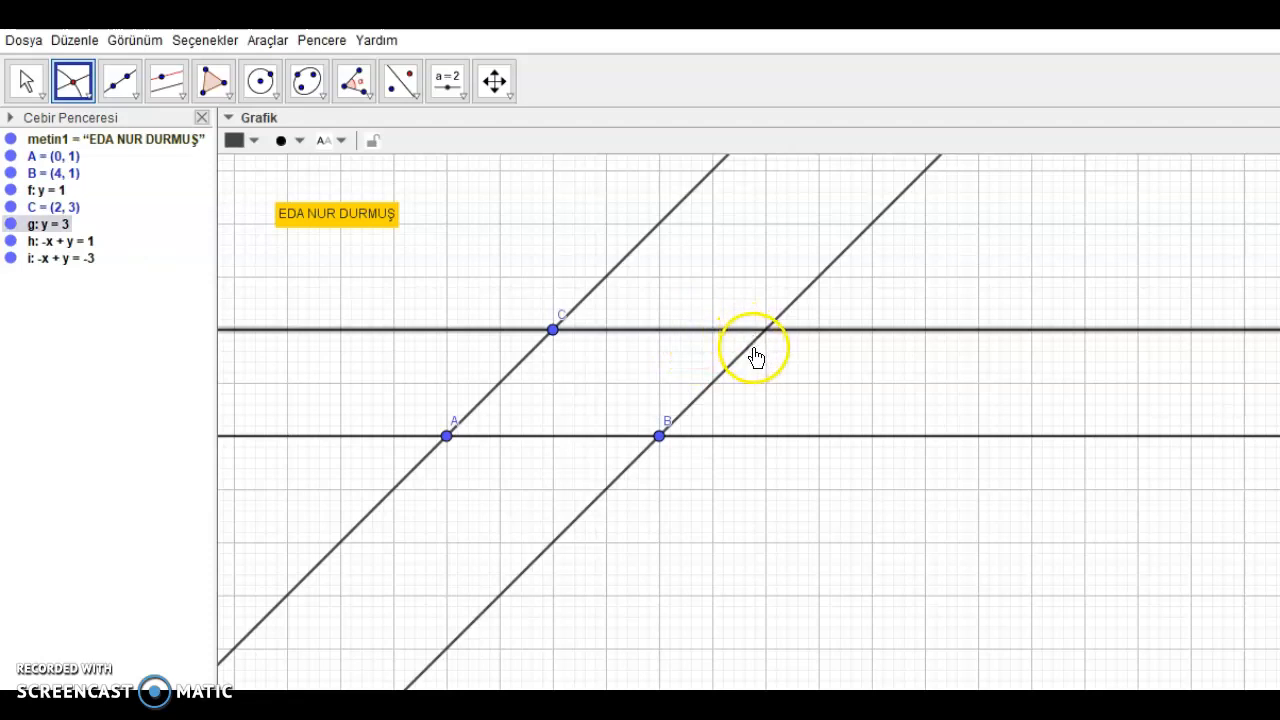
{"action": "left_click", "coordinate": [751, 349]}
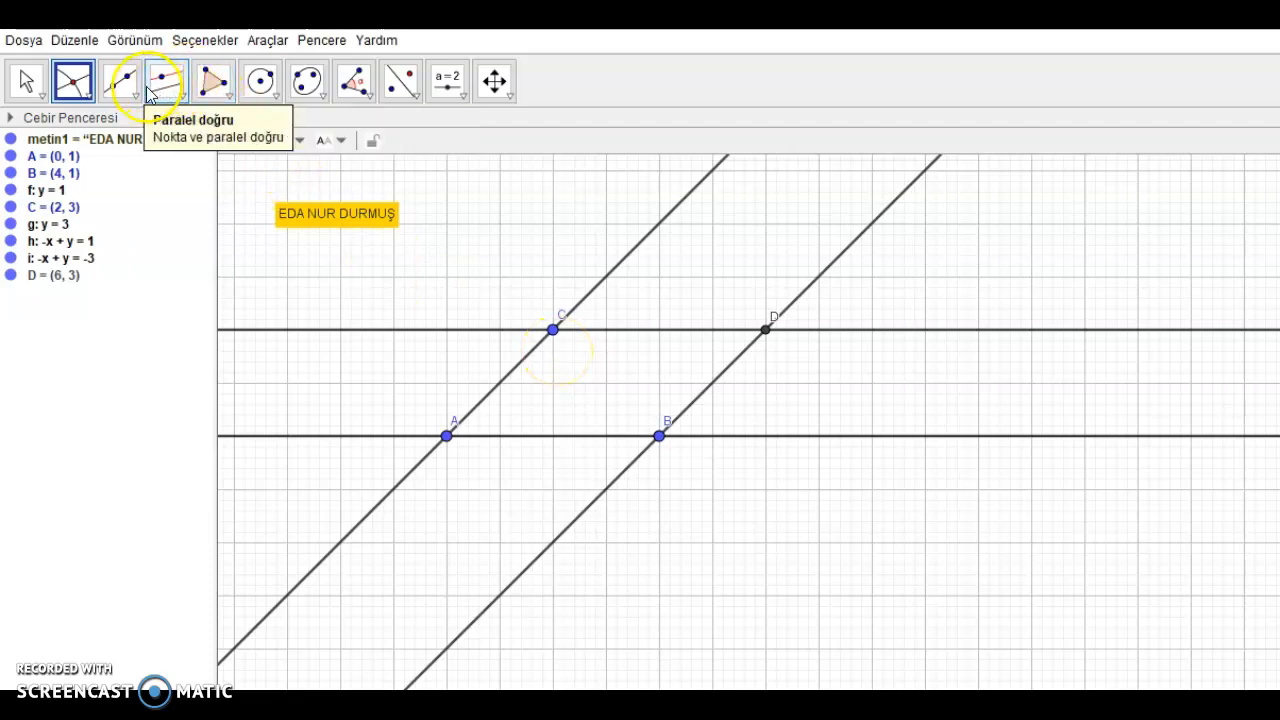
Draw the four sides of the parallelogram as segments AC, BD, CD and AB
{"action": "left_click", "coordinate": [141, 90]}
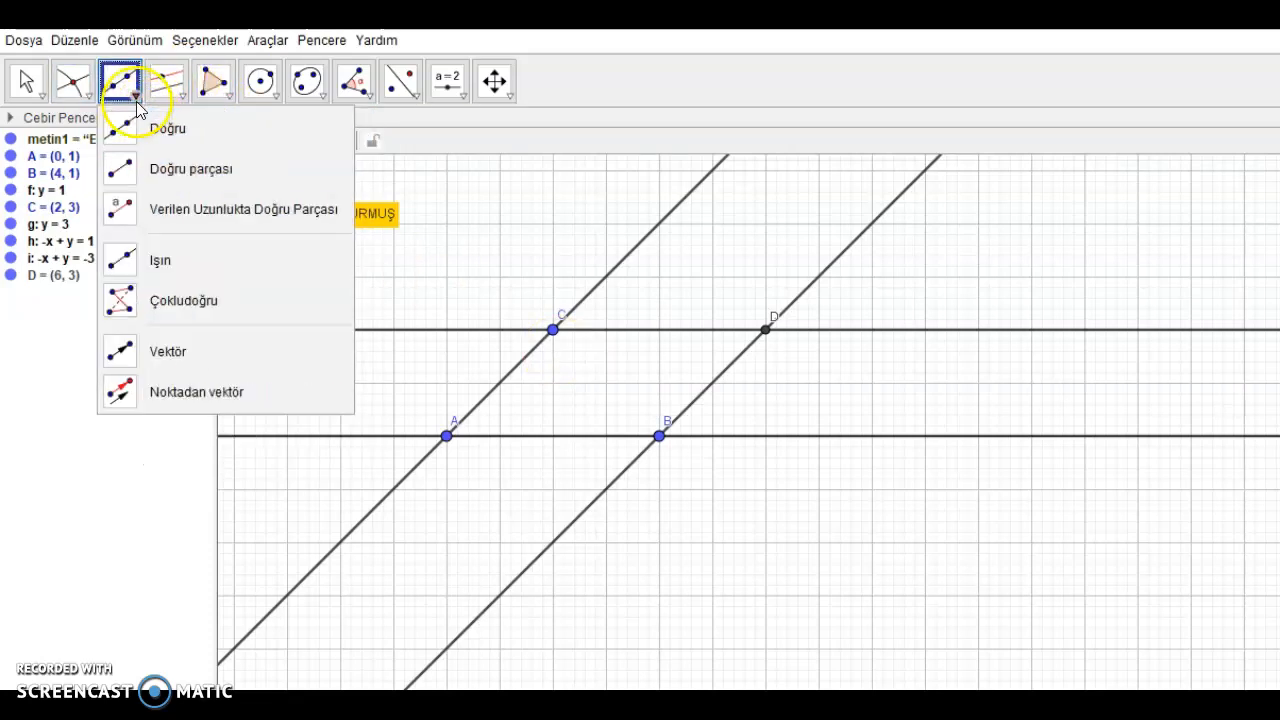
{"action": "left_click", "coordinate": [162, 168]}
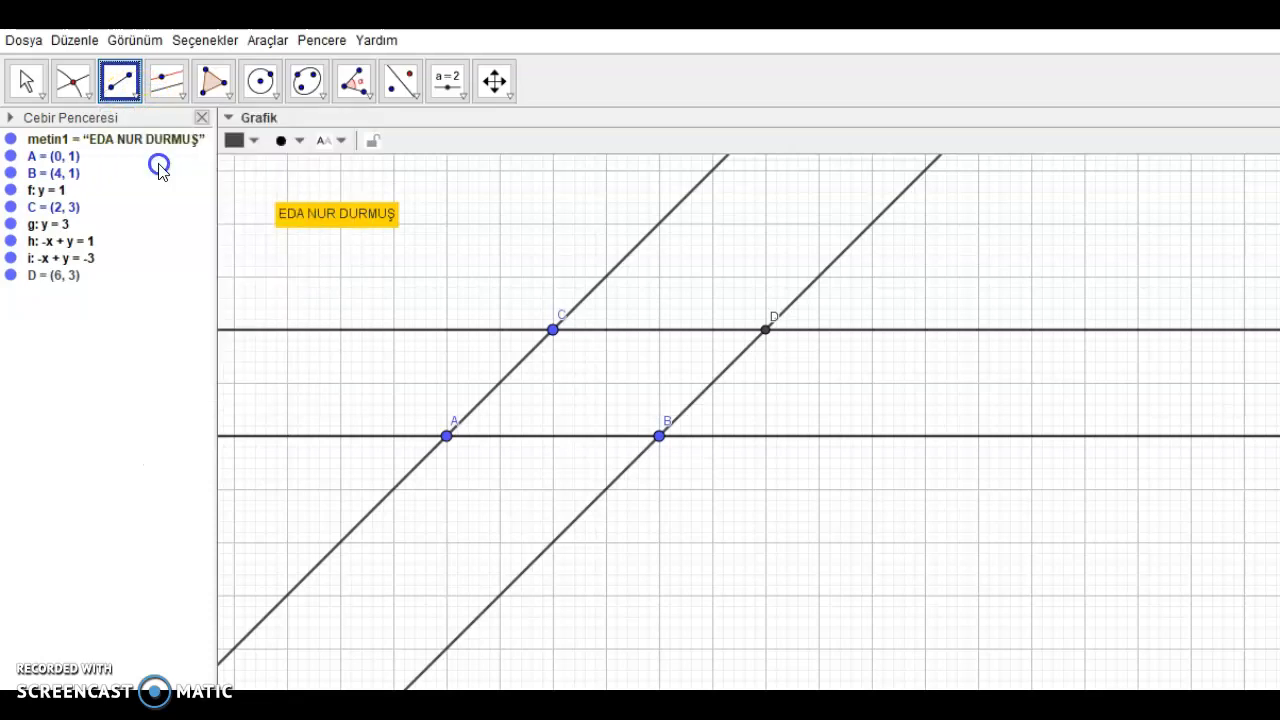
{"action": "left_click", "coordinate": [450, 440]}
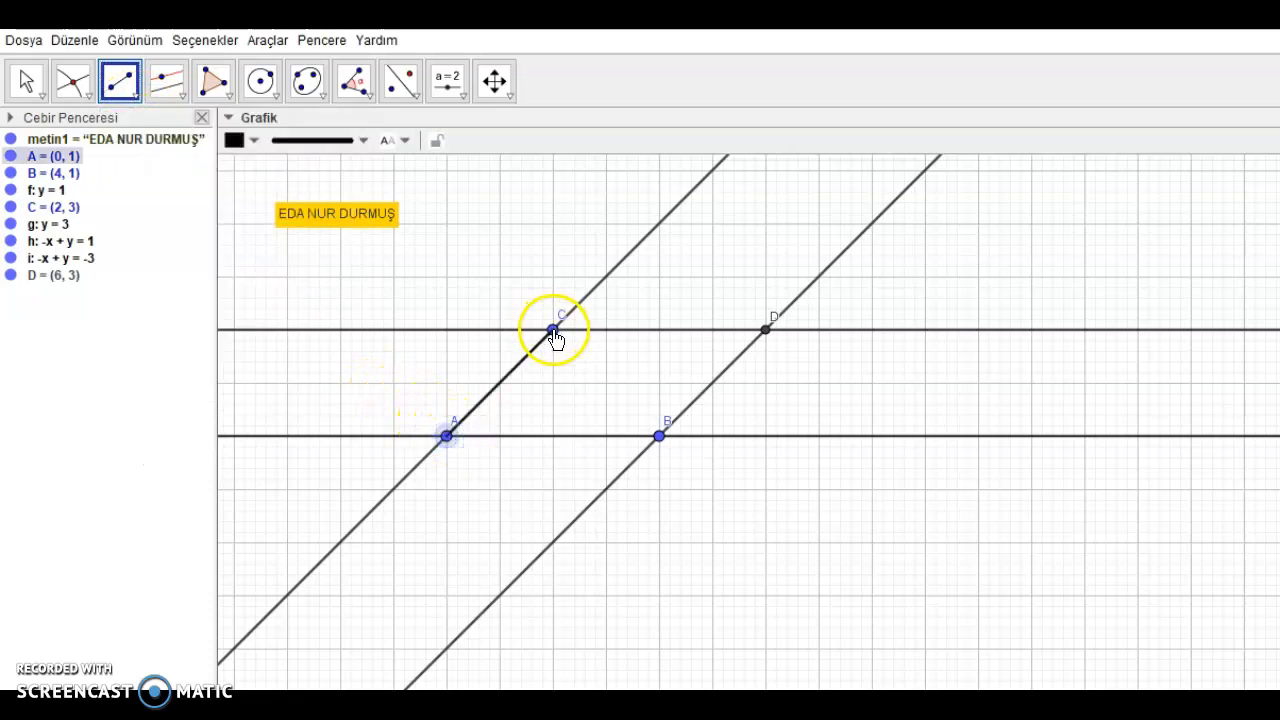
{"action": "left_click", "coordinate": [553, 332]}
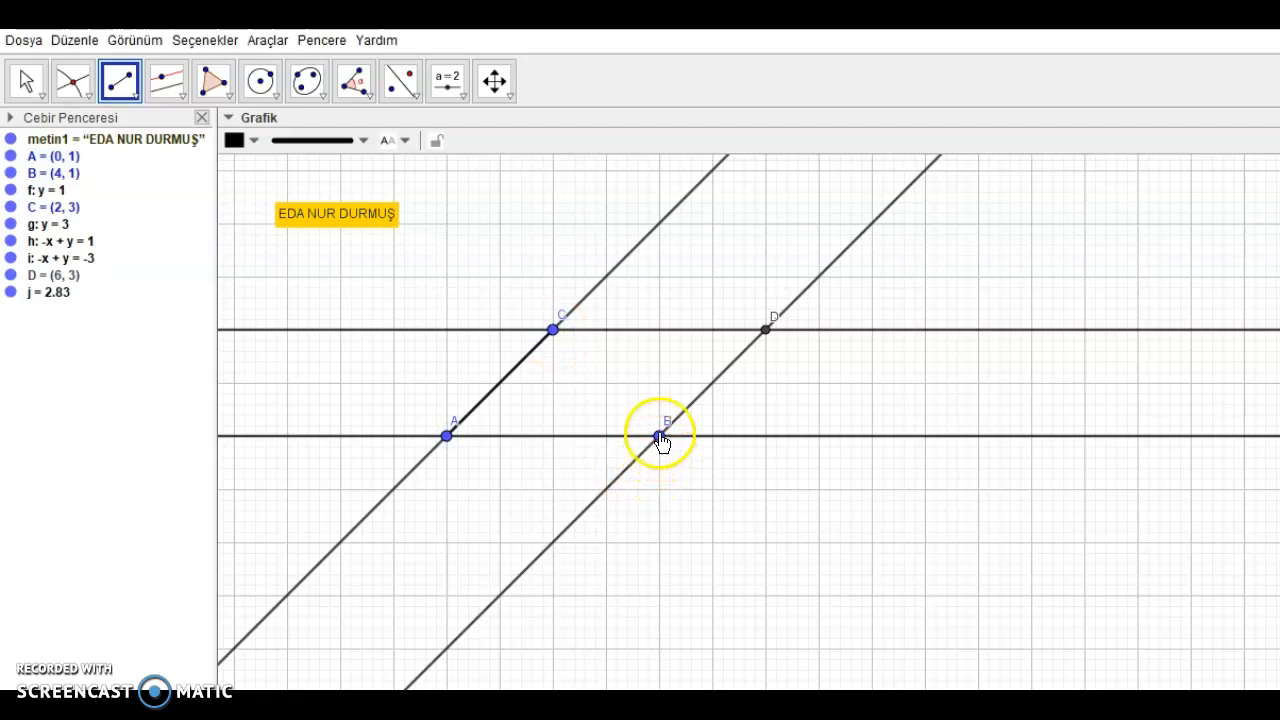
{"action": "left_click", "coordinate": [659, 434]}
{"action": "left_click", "coordinate": [764, 329]}
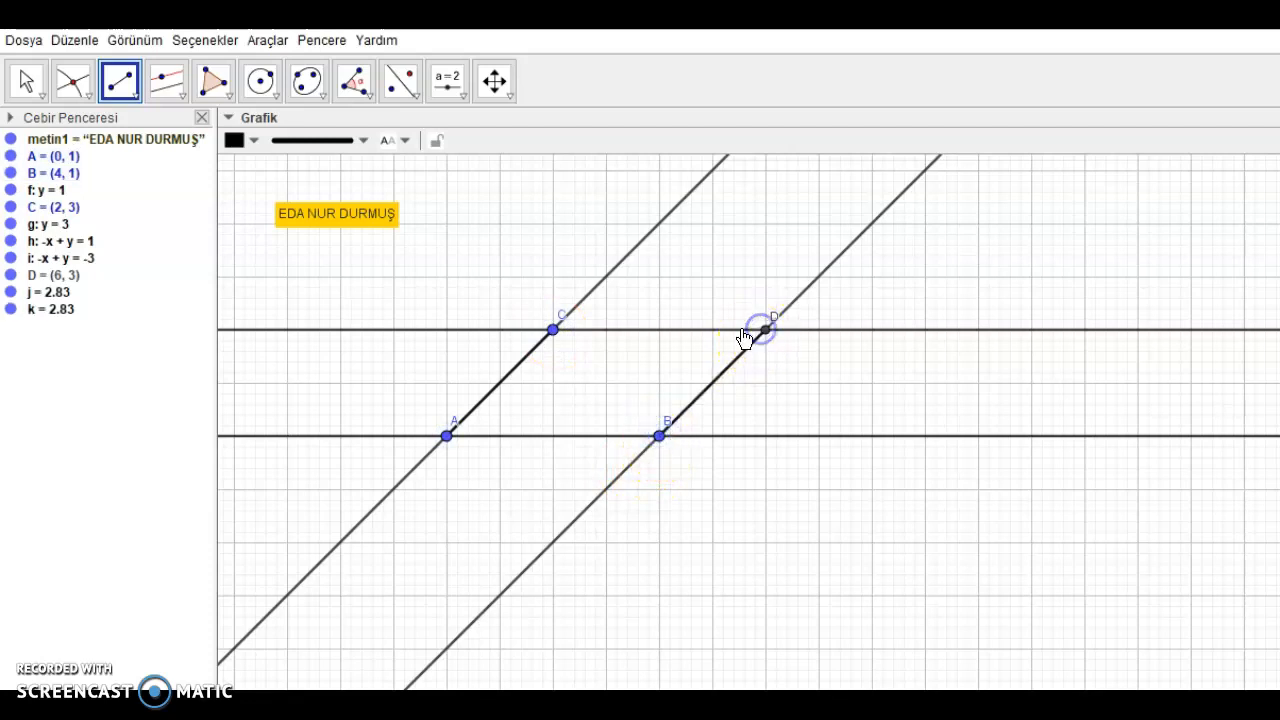
{"action": "left_click", "coordinate": [556, 333]}
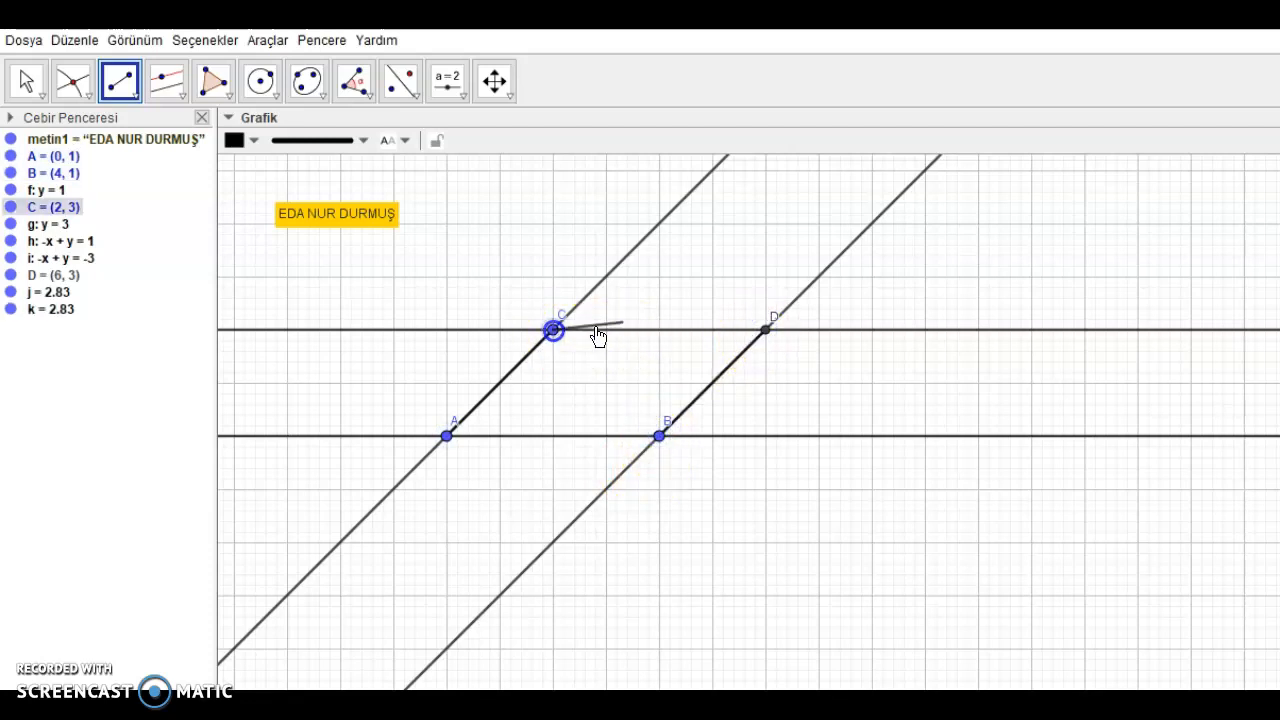
{"action": "left_click", "coordinate": [766, 331]}
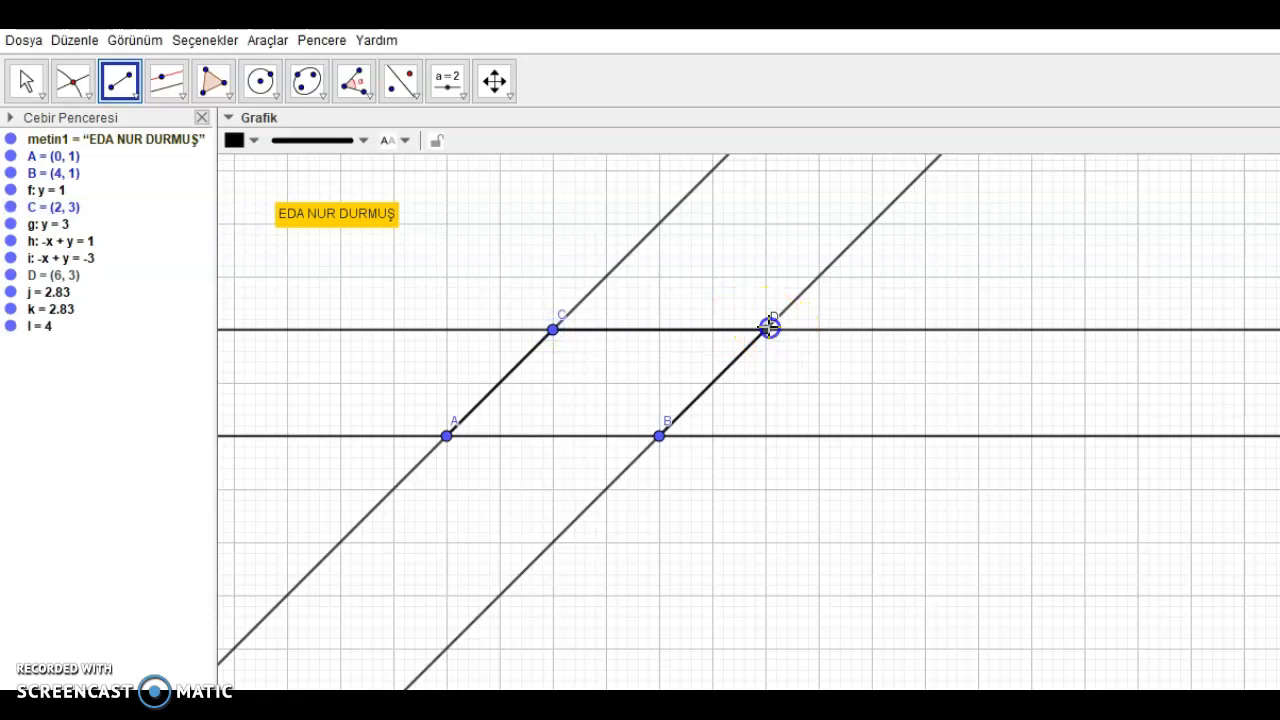
{"action": "left_click", "coordinate": [448, 438]}
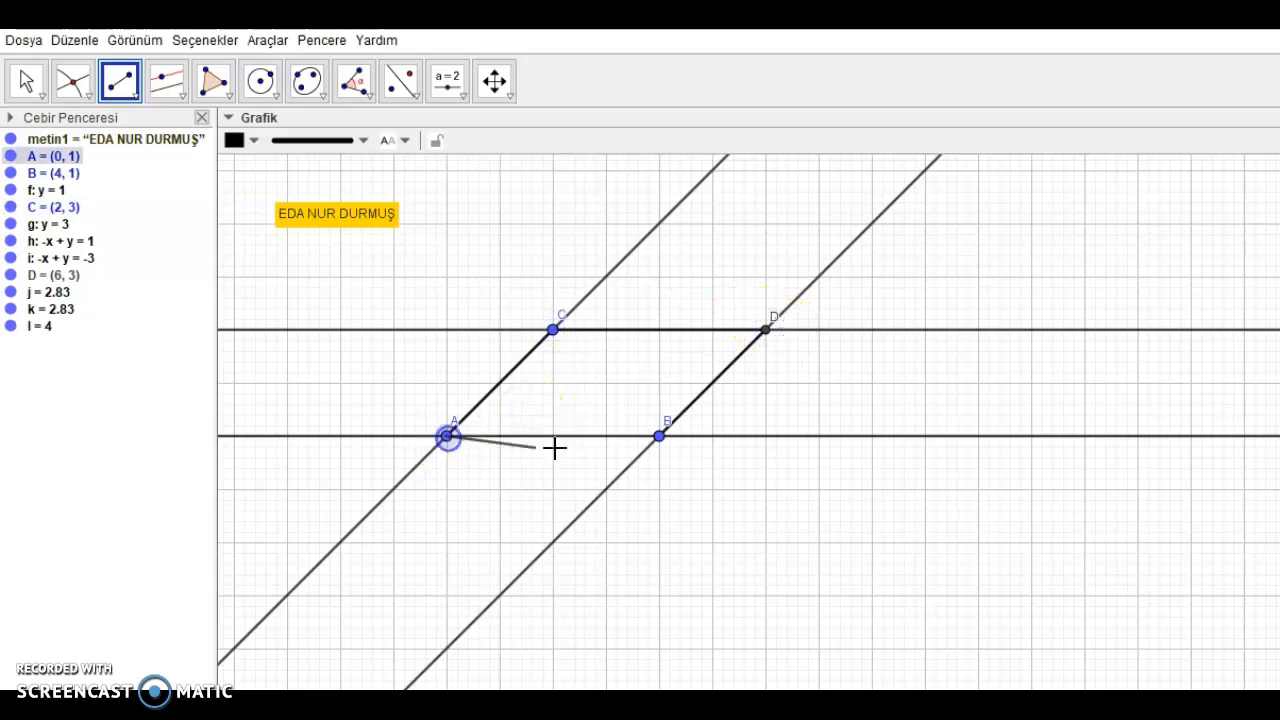
{"action": "left_click", "coordinate": [659, 437]}
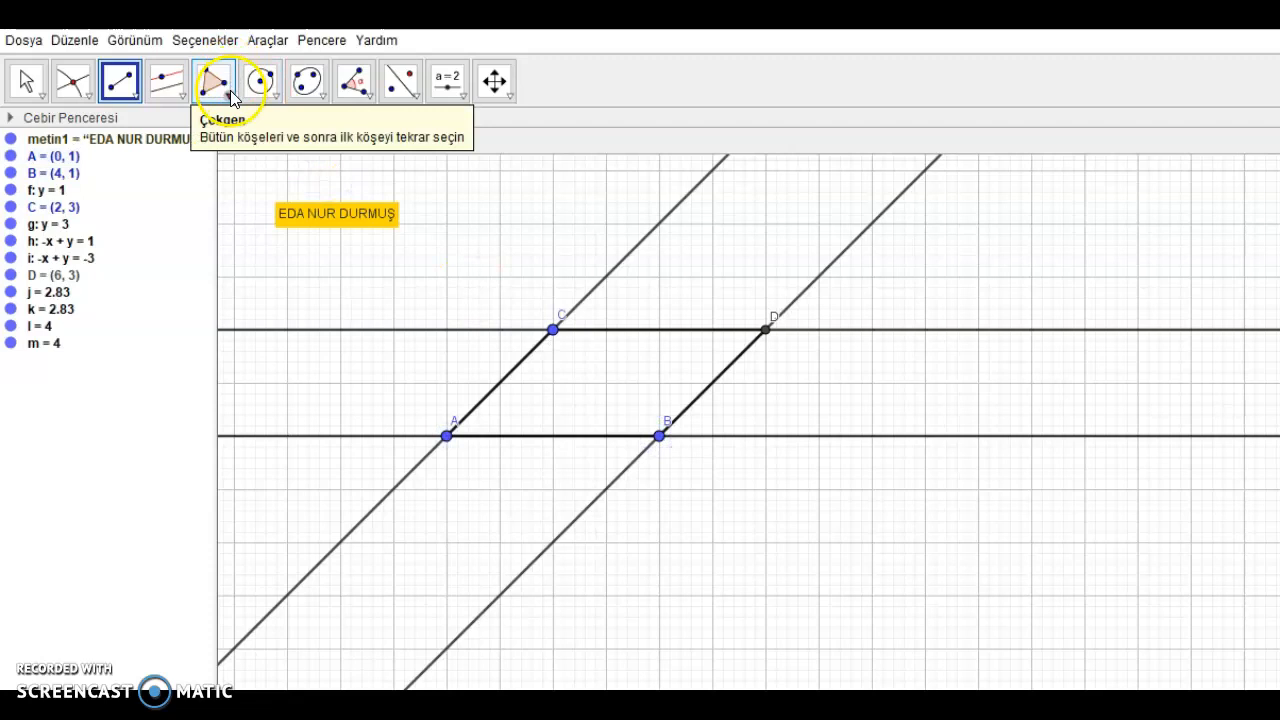
Create a filled polygon over the parallelogram through vertices C, A, B and D
{"action": "left_click", "coordinate": [232, 97]}
{"action": "left_click", "coordinate": [263, 134]}
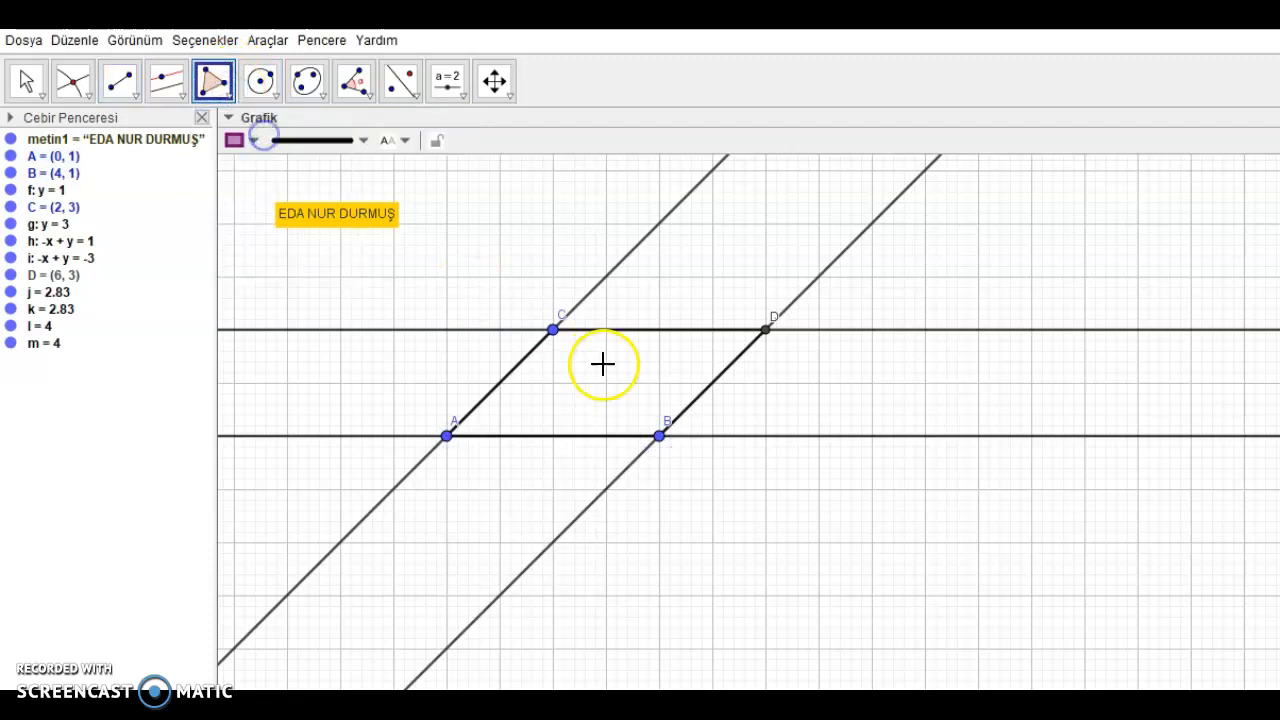
{"action": "left_click", "coordinate": [554, 330]}
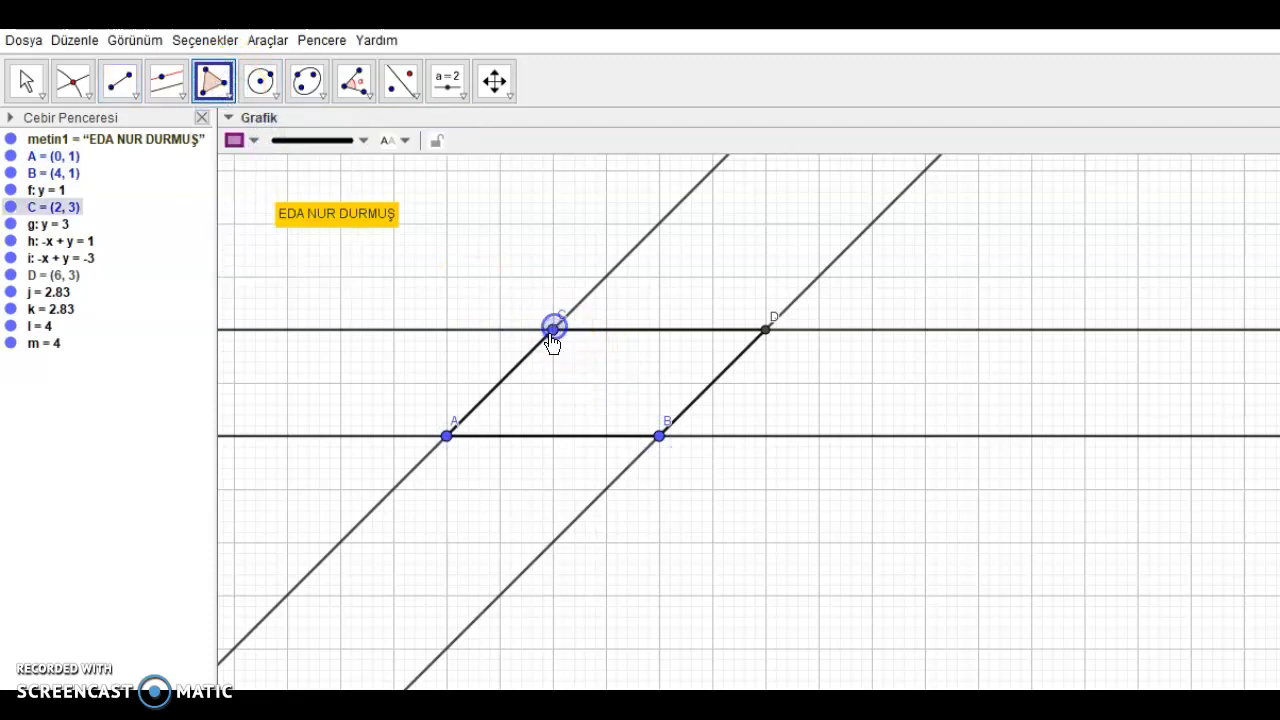
{"action": "left_click", "coordinate": [446, 437]}
{"action": "left_click", "coordinate": [659, 436]}
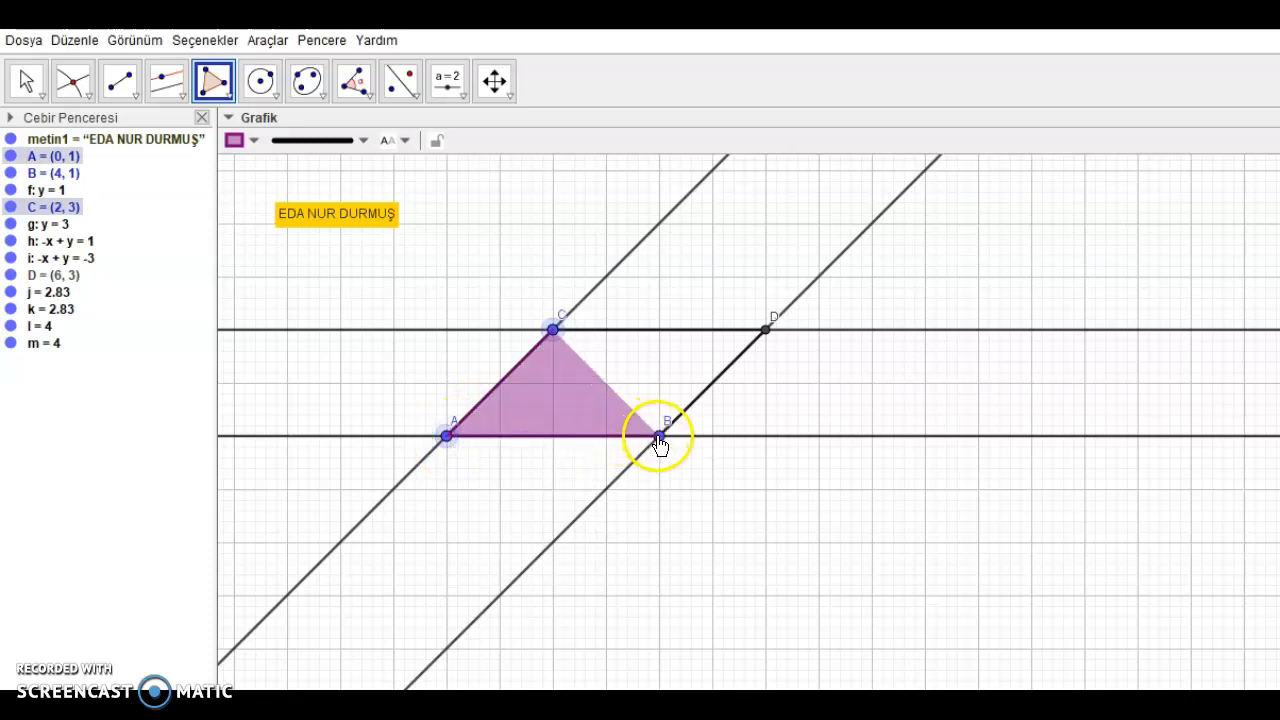
{"action": "left_click", "coordinate": [765, 330]}
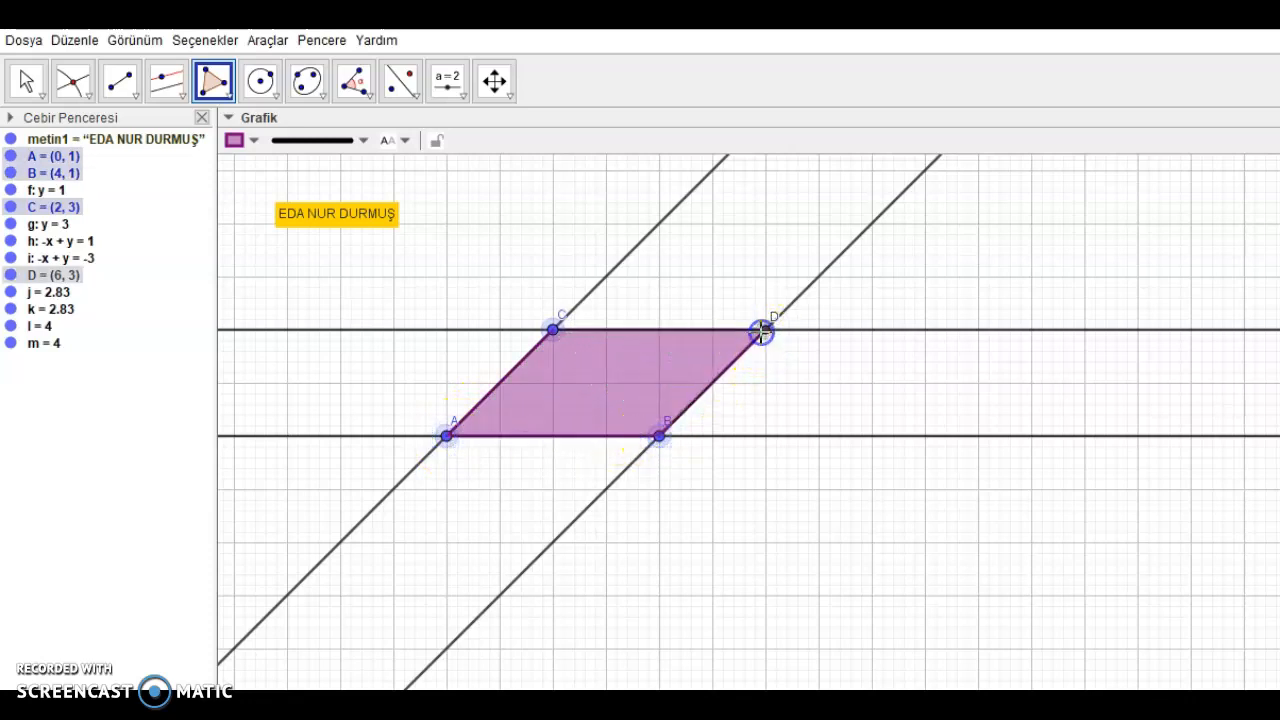
{"action": "left_click", "coordinate": [552, 330]}
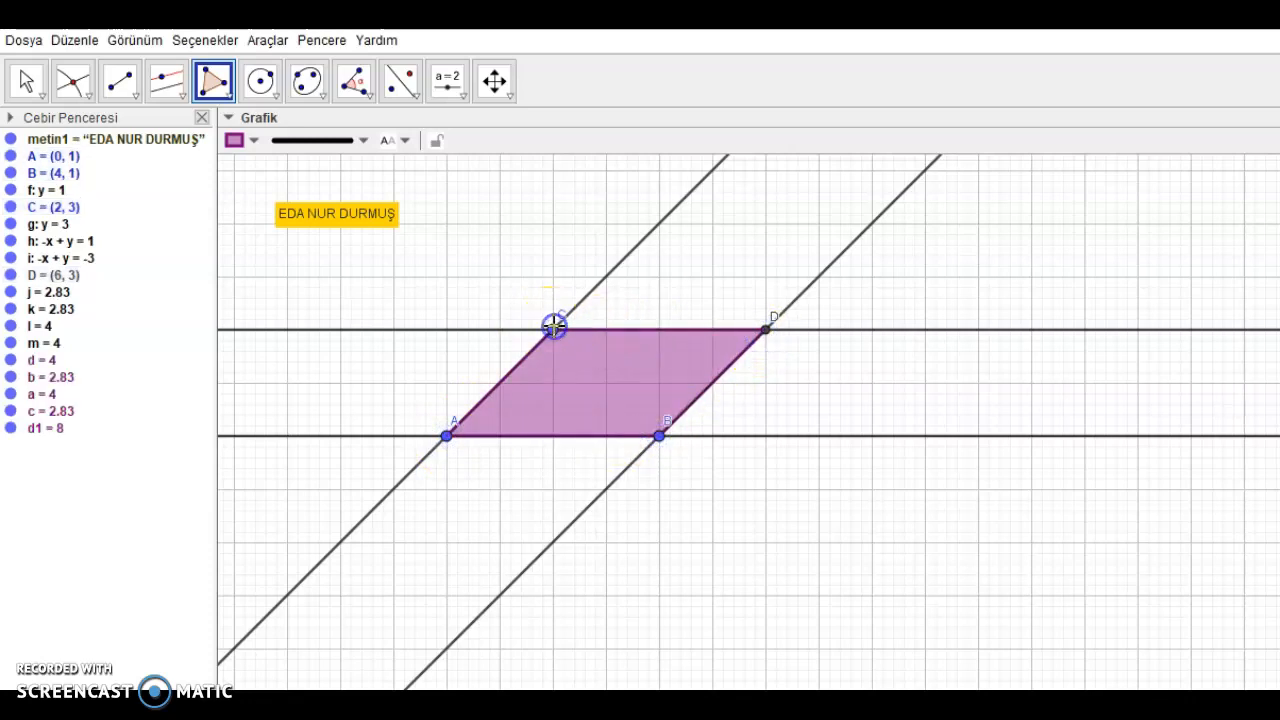
Colour the parallelogram polygon magenta and make its fill more opaque
{"action": "left_click", "coordinate": [258, 151]}
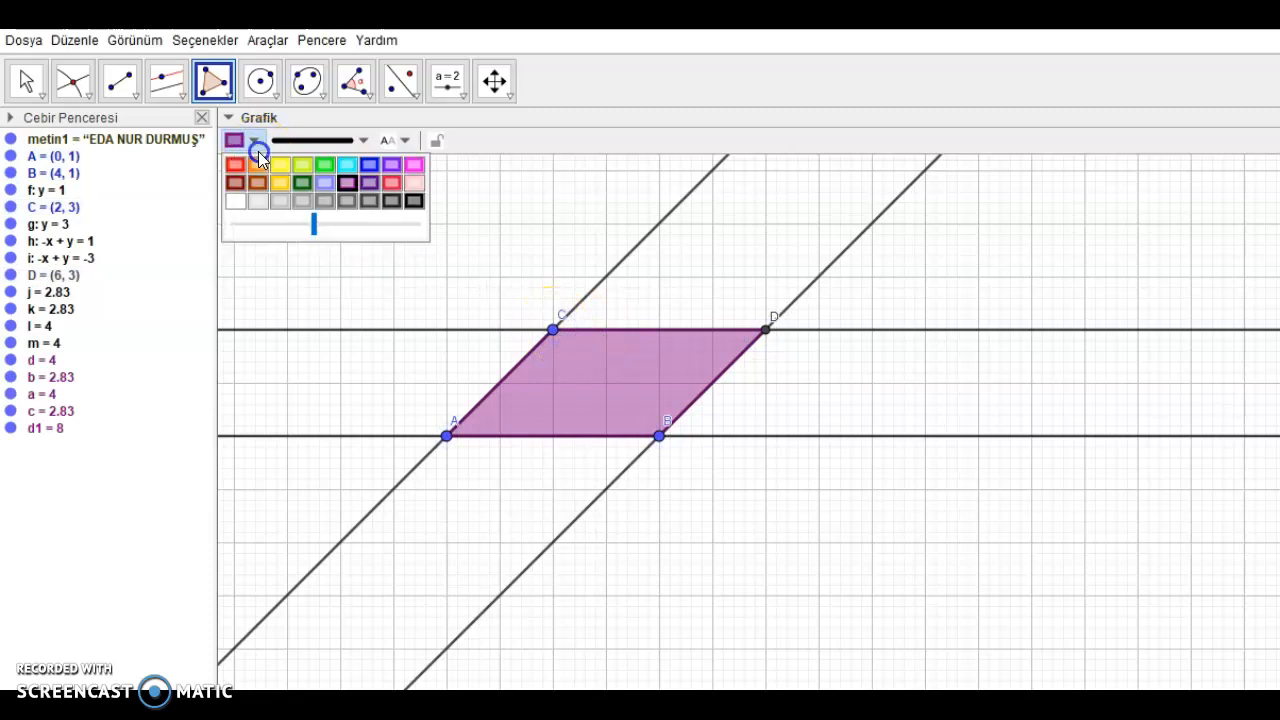
{"action": "left_click", "coordinate": [416, 163]}
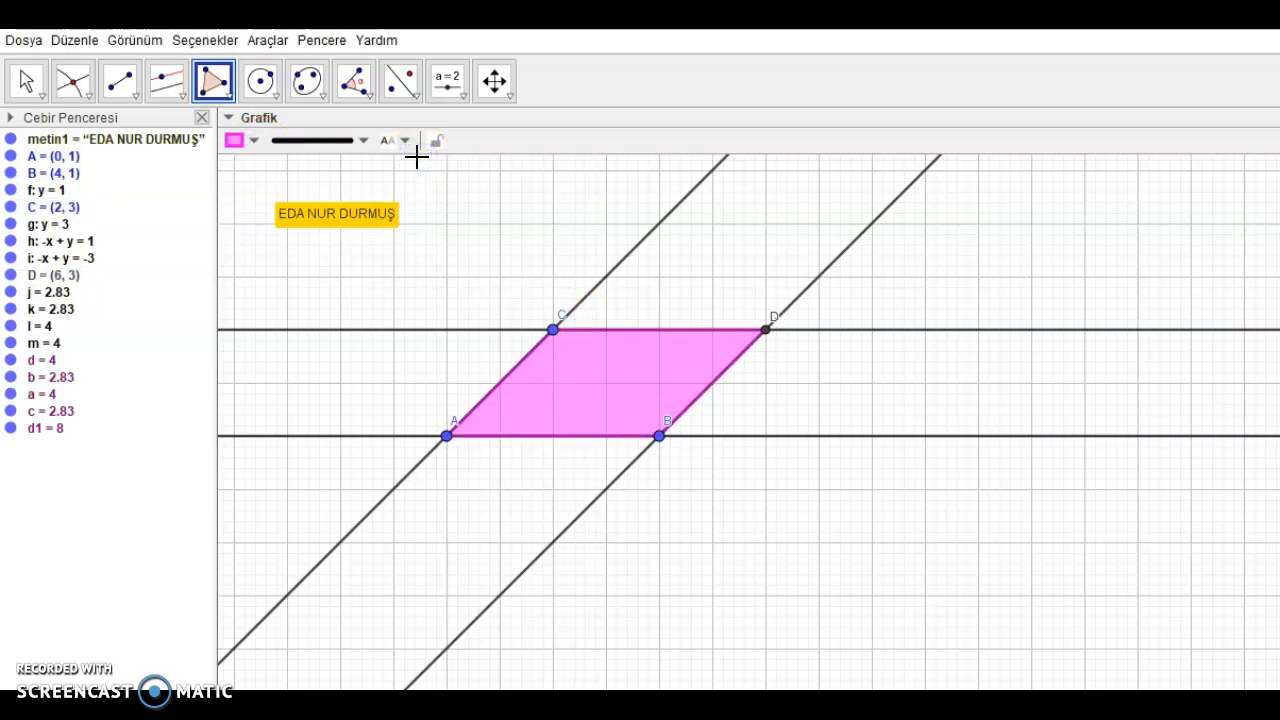
{"action": "left_click", "coordinate": [254, 141]}
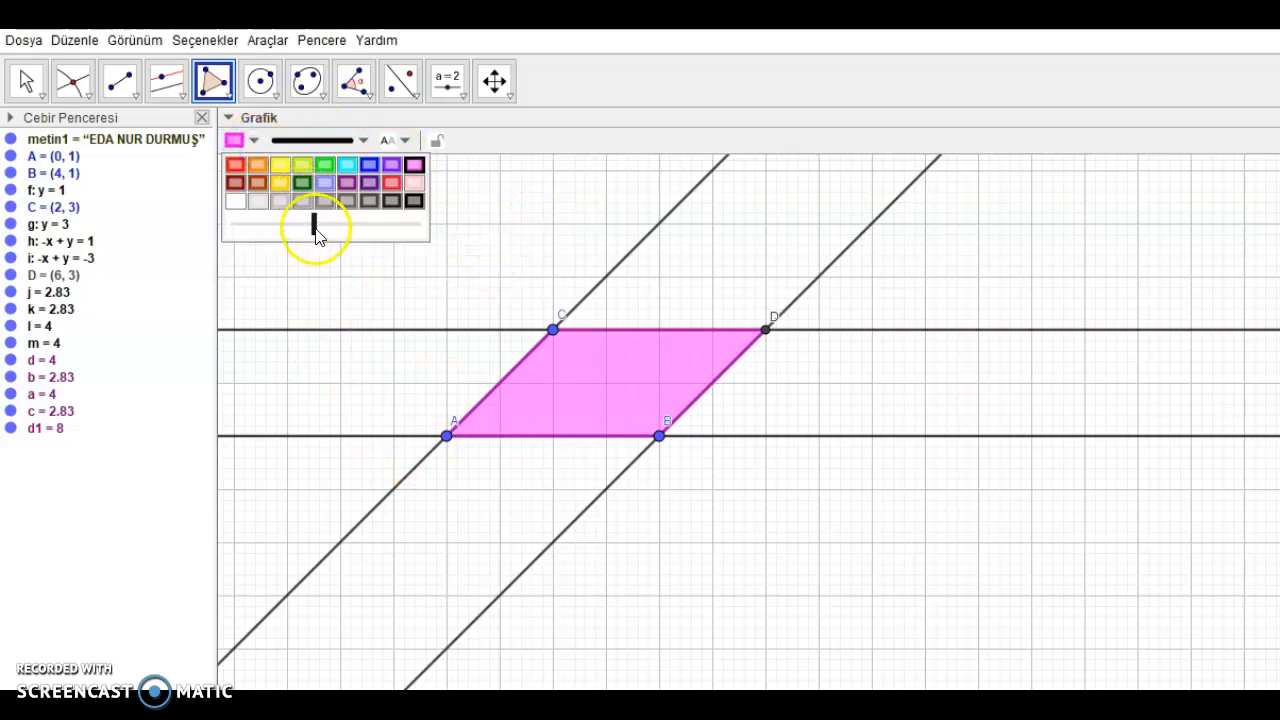
{"action": "mouse_move", "coordinate": [357, 236]}
{"action": "left_mouse_down"}
{"action": "mouse_move", "coordinate": [390, 232]}
{"action": "mouse_move", "coordinate": [306, 235]}
{"action": "mouse_move", "coordinate": [362, 232]}
{"action": "left_mouse_up"}
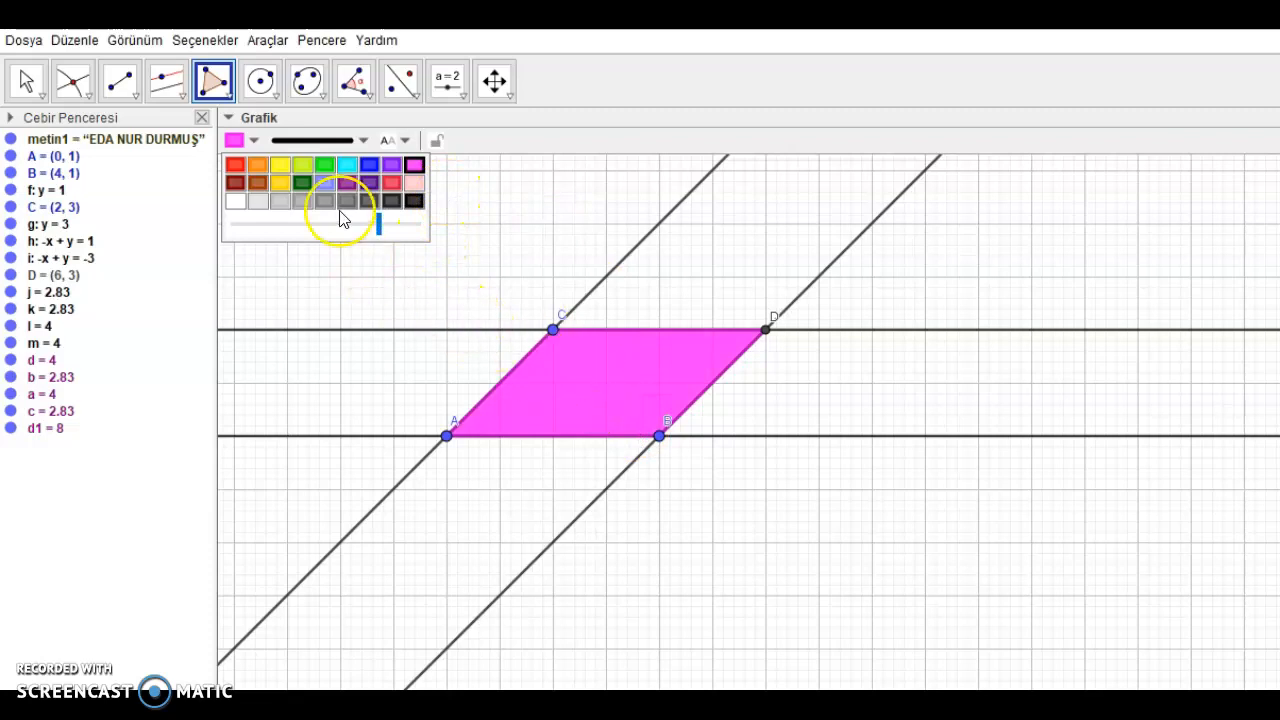
Construct a line perpendicular to side AB through a new point at (-1, 1)
{"action": "left_click", "coordinate": [172, 88]}
{"action": "left_click", "coordinate": [180, 93]}
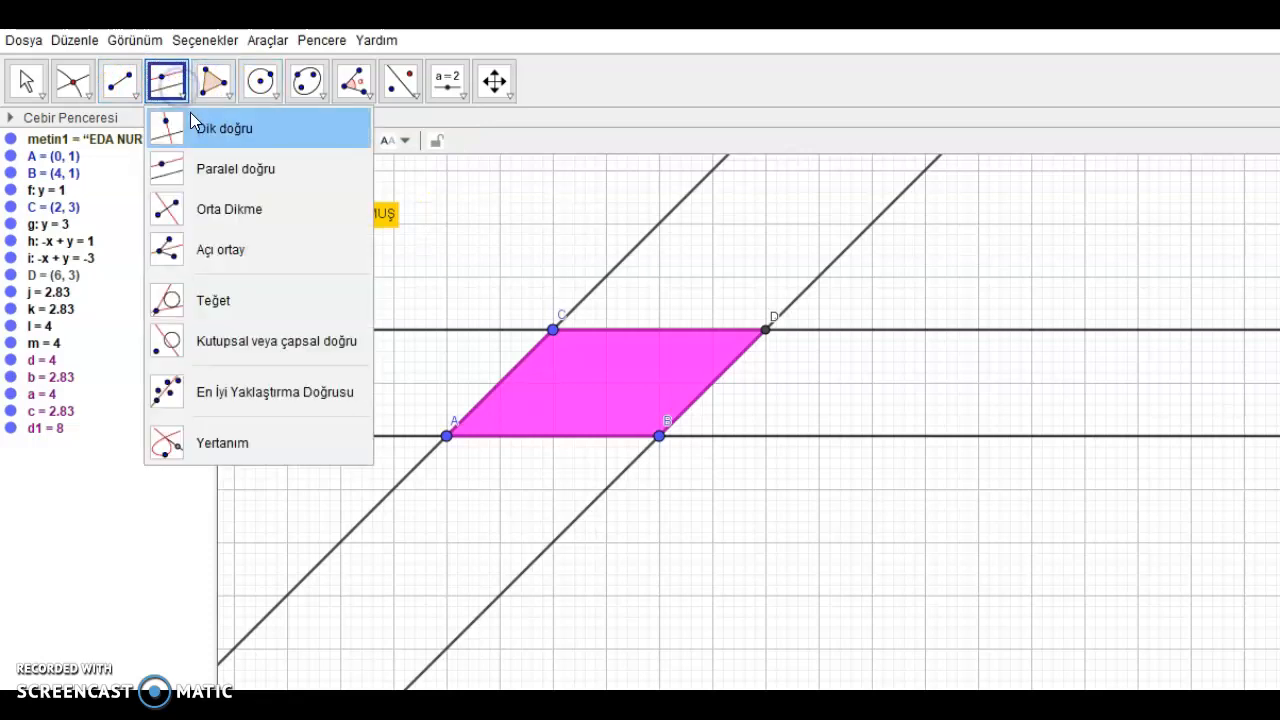
{"action": "left_click", "coordinate": [195, 124]}
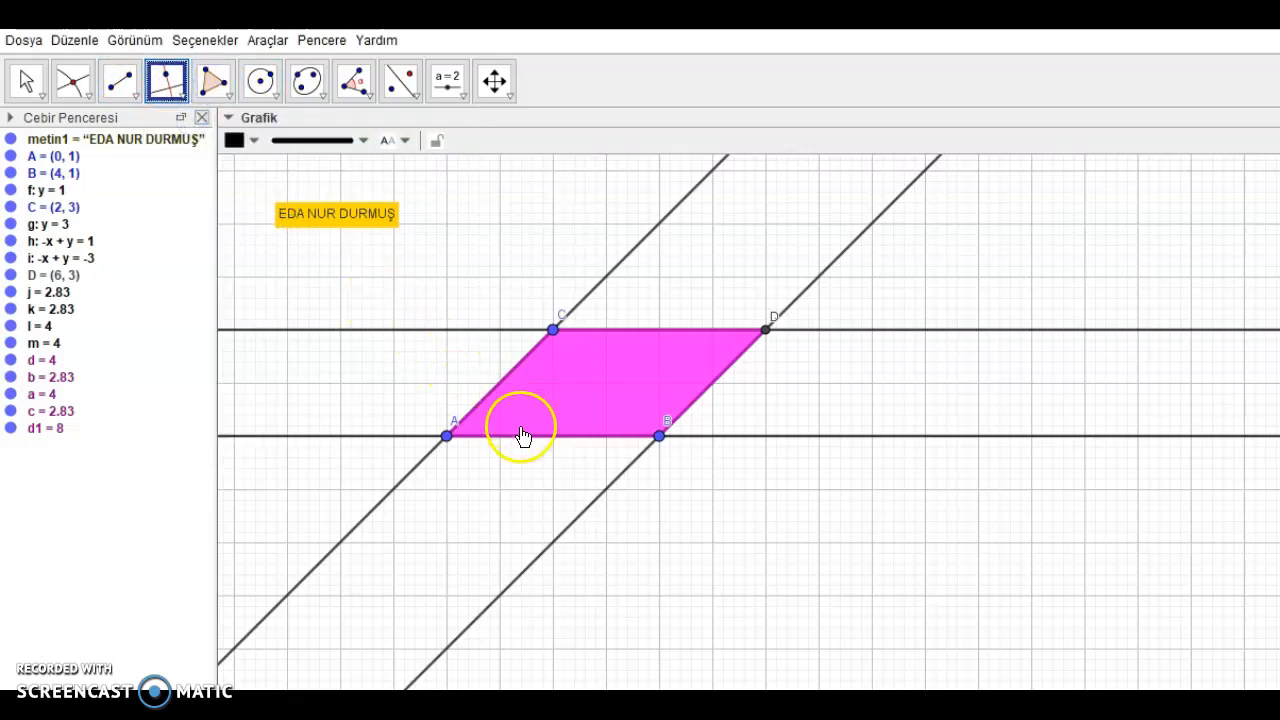
{"action": "left_click", "coordinate": [525, 443]}
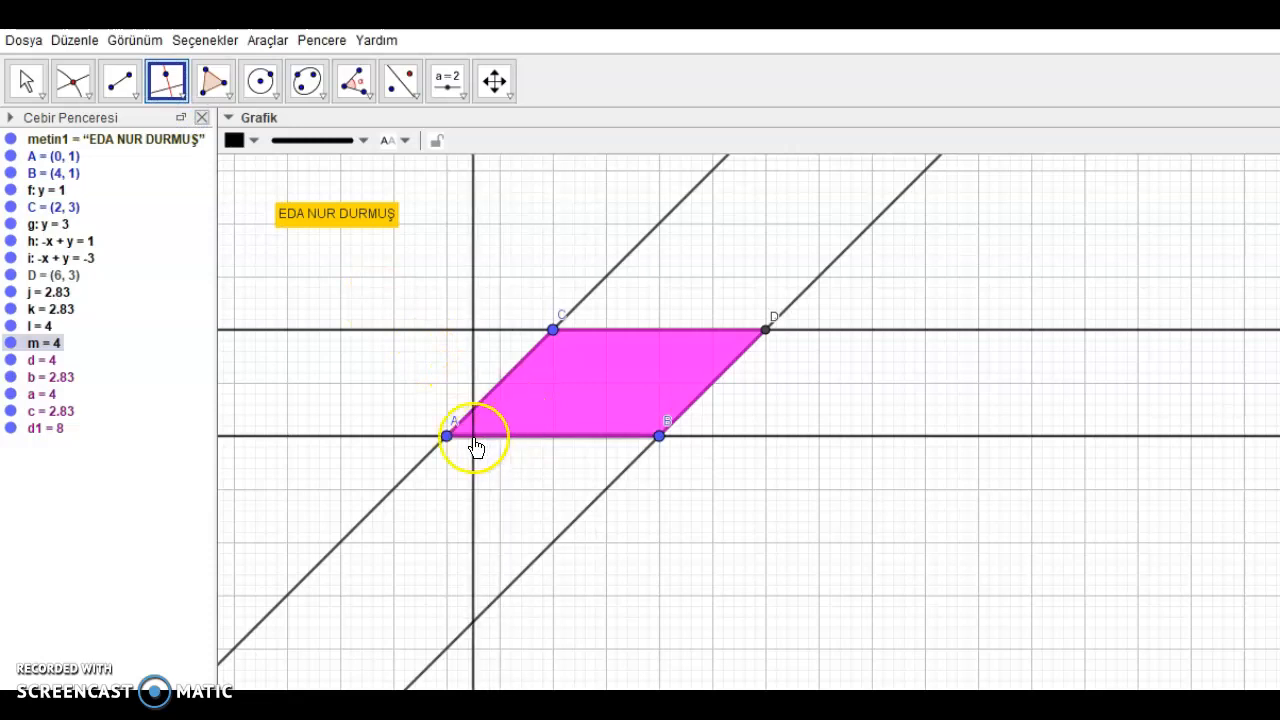
{"action": "left_click", "coordinate": [396, 443]}
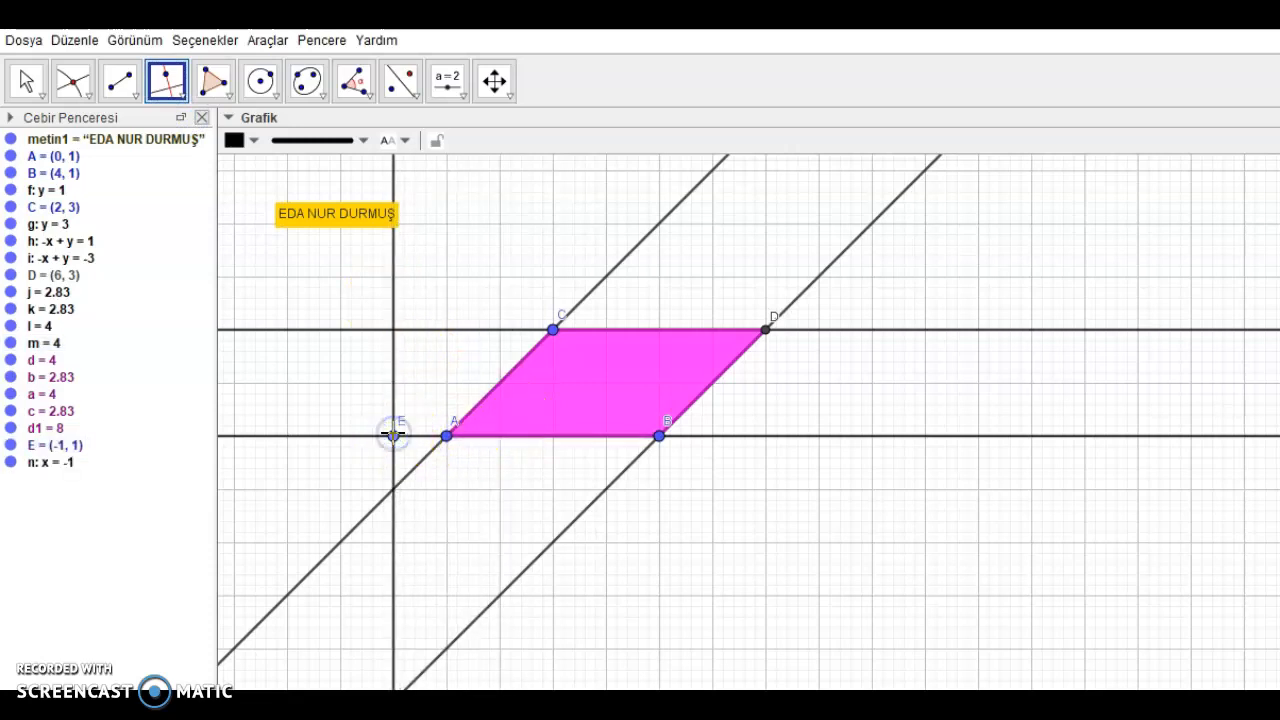
Construct a line perpendicular to side BD through a new point on its extension at about (6.86, 3.86)
{"action": "left_click", "coordinate": [709, 392]}
{"action": "left_click", "coordinate": [810, 290]}
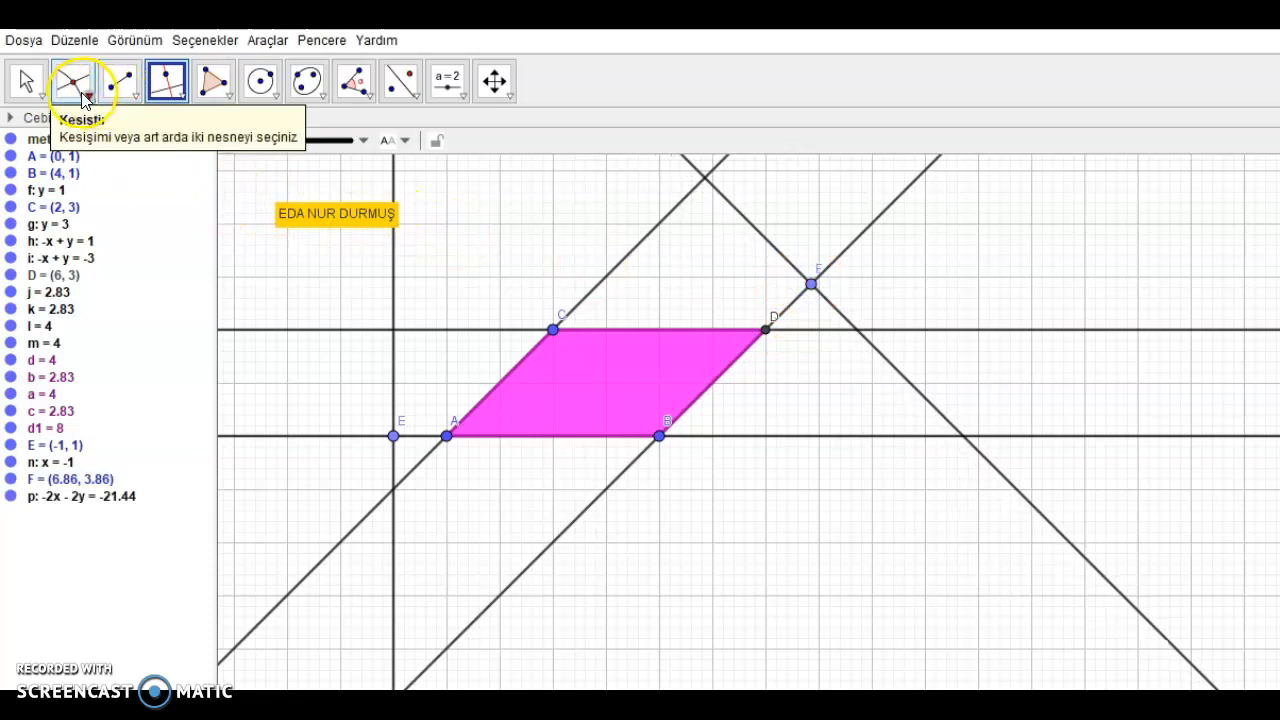
Mark the intersections of the vertical perpendicular with line CD and of the slanted perpendicular with line AC
{"action": "left_click", "coordinate": [81, 92]}
{"action": "left_click", "coordinate": [108, 257]}
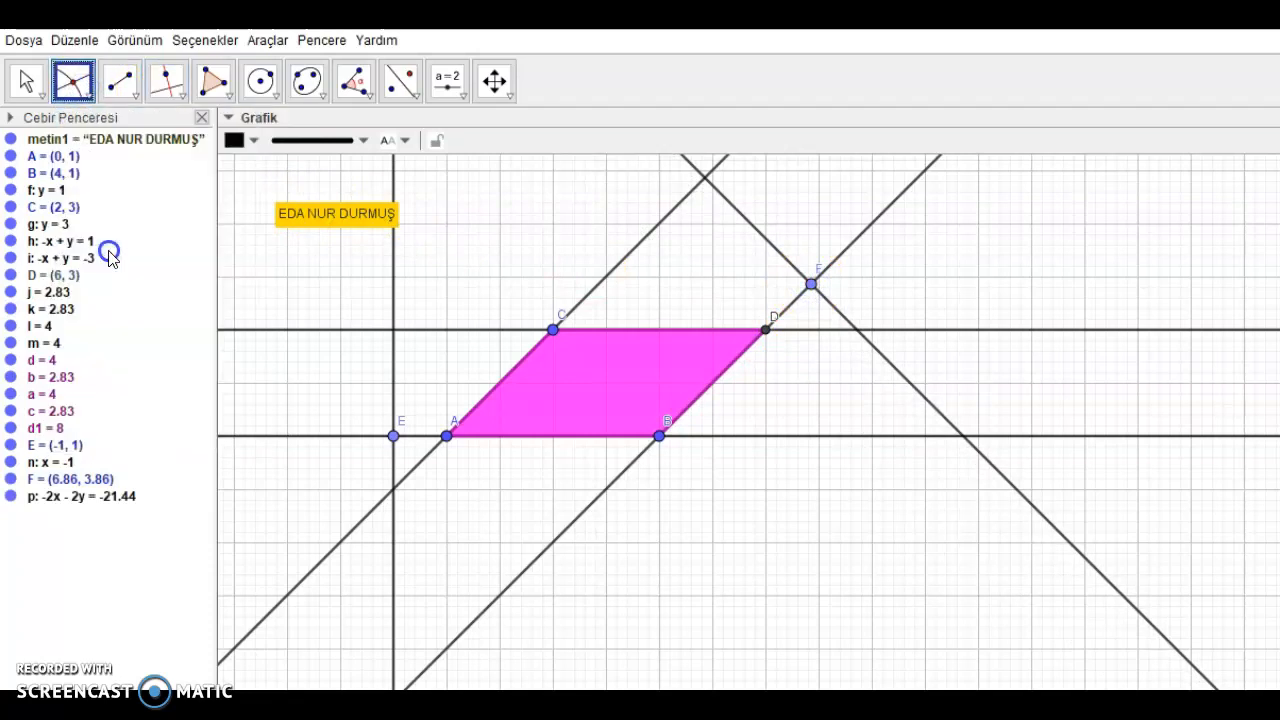
{"action": "left_click", "coordinate": [393, 350]}
{"action": "left_click", "coordinate": [408, 330]}
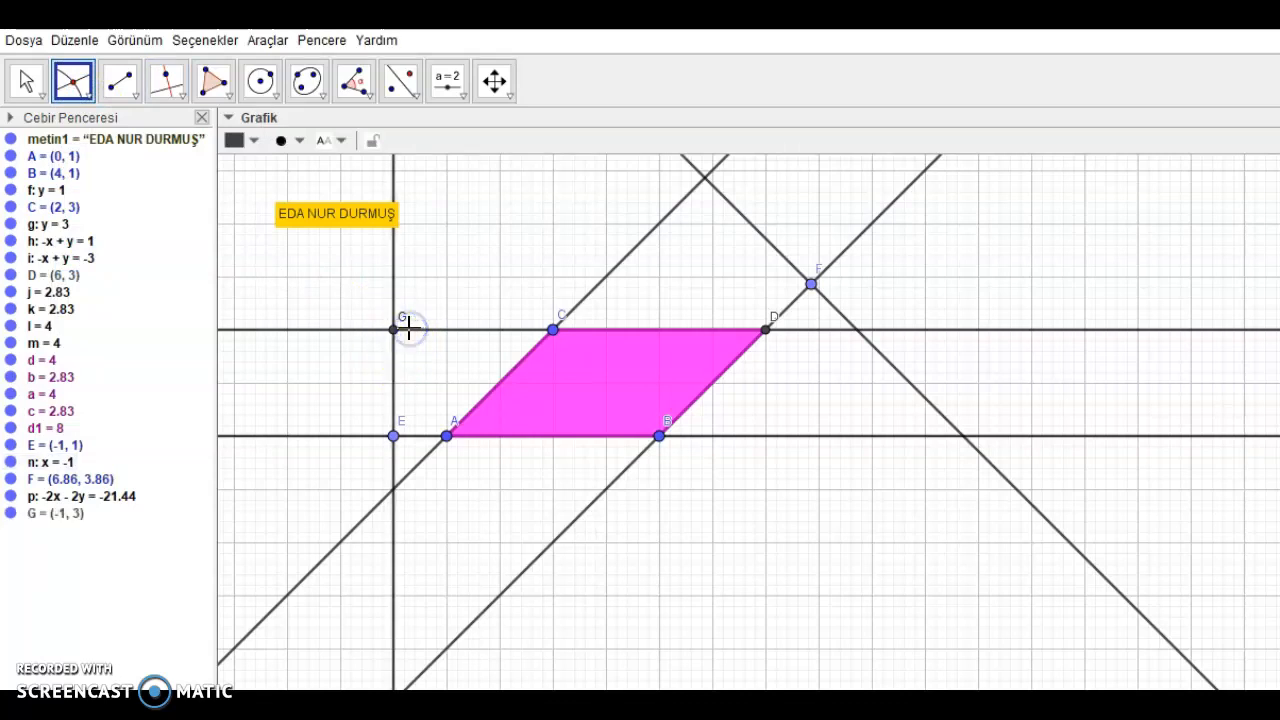
{"action": "left_click", "coordinate": [688, 196]}
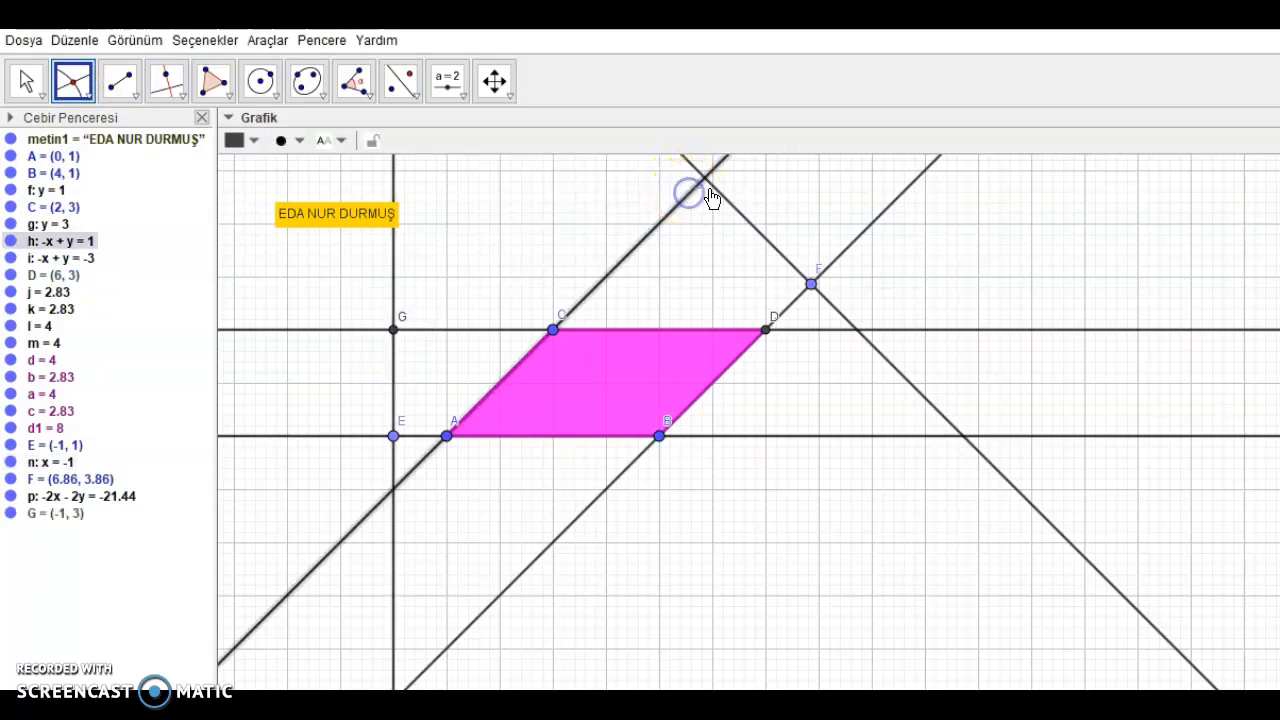
{"action": "left_click", "coordinate": [723, 197]}
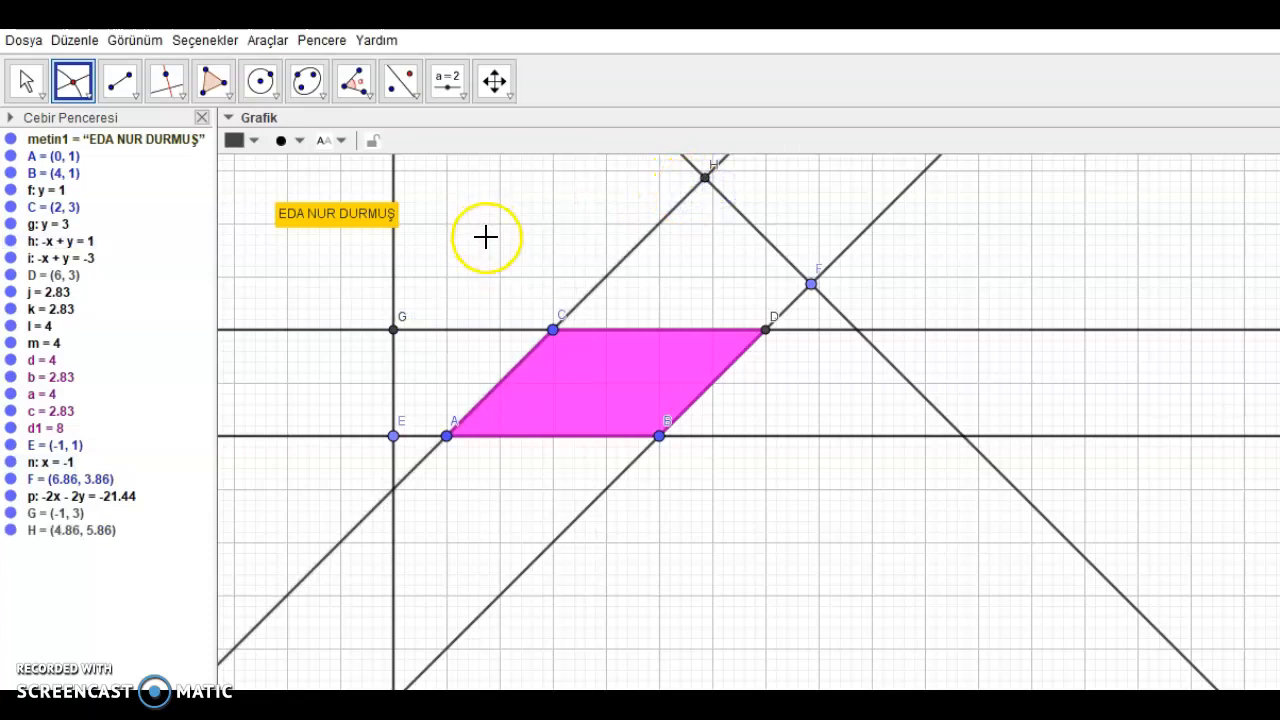
Draw the two height segments GE and HF between the parallel lines
{"action": "left_click", "coordinate": [131, 97]}
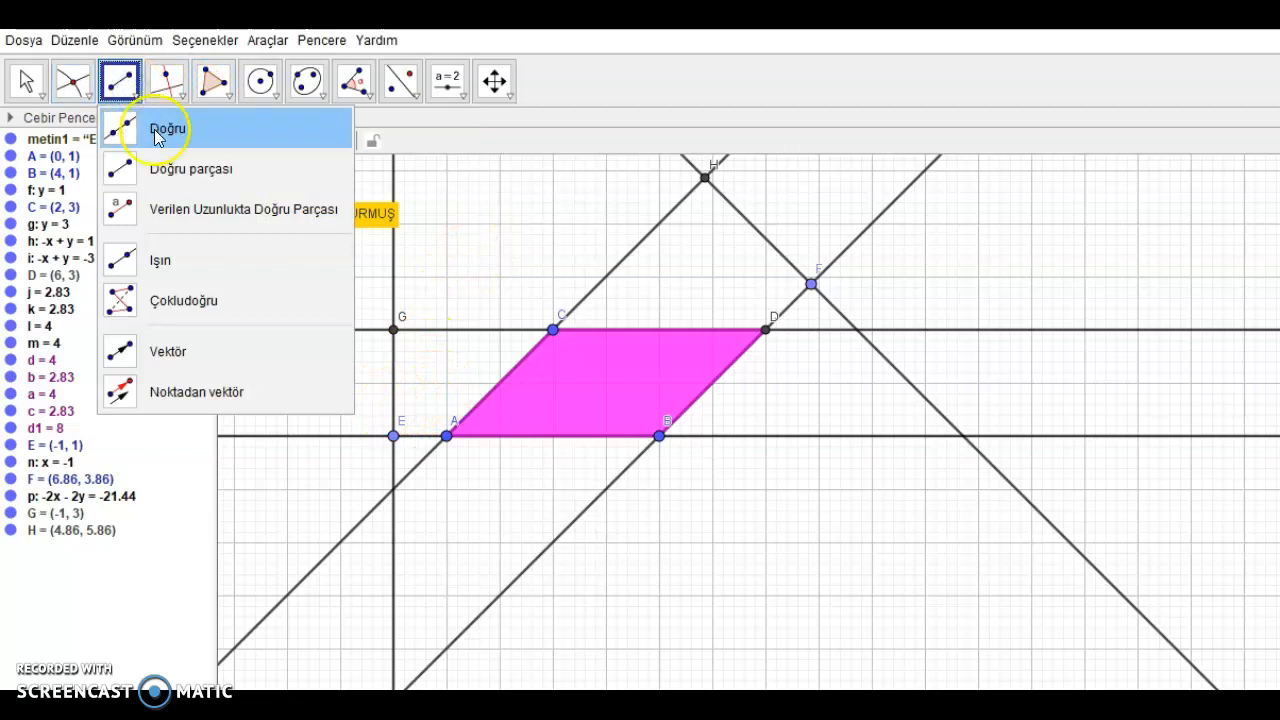
{"action": "left_click", "coordinate": [174, 165]}
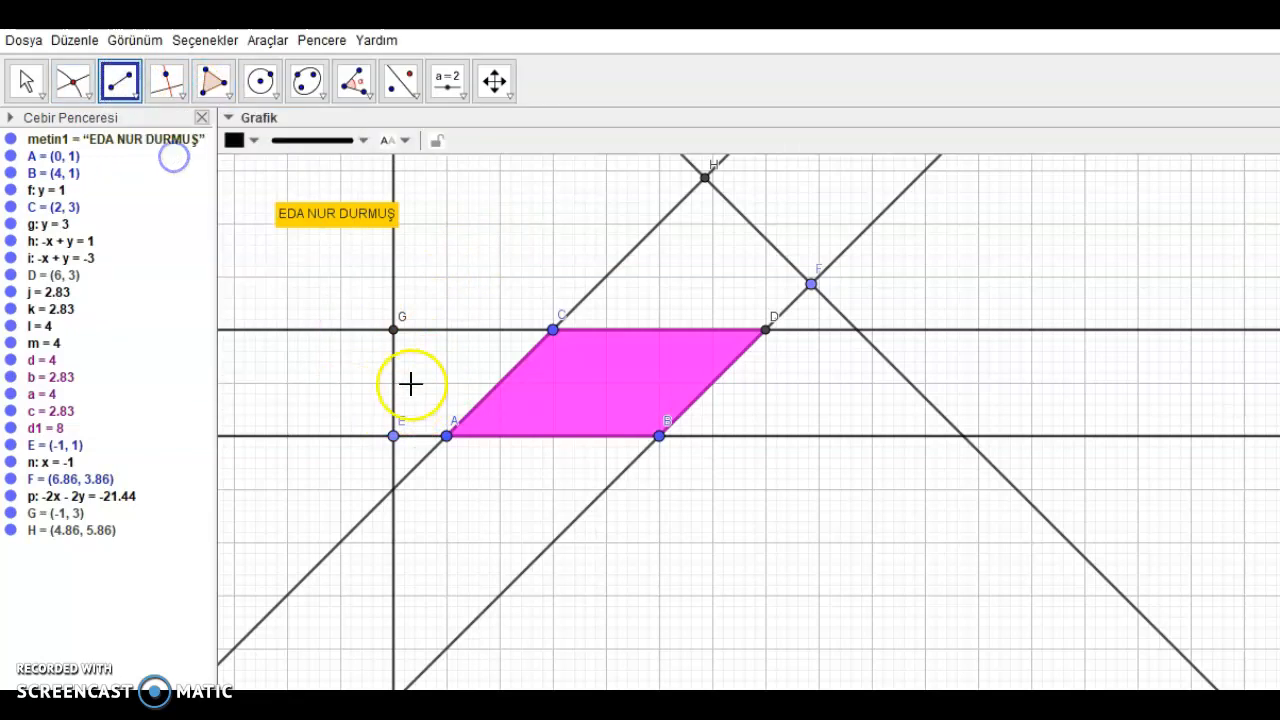
{"action": "left_click", "coordinate": [394, 331]}
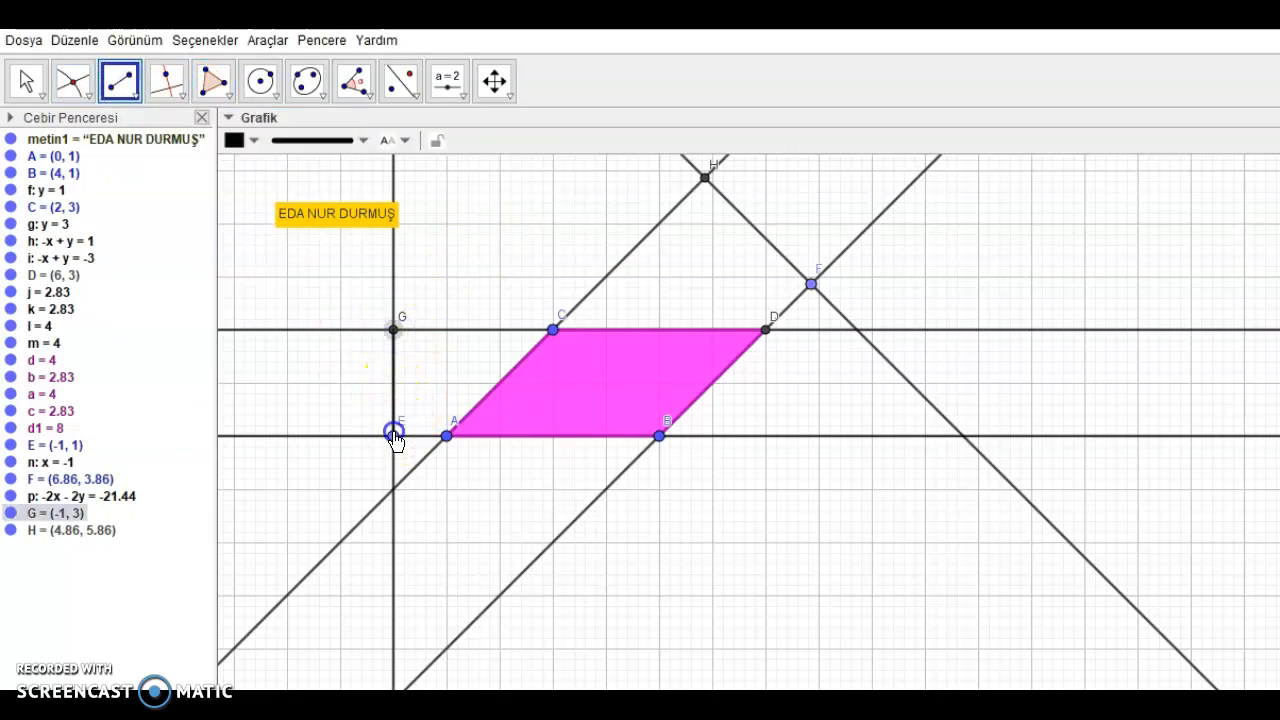
{"action": "left_click", "coordinate": [394, 436]}
{"action": "left_click_drag", "start_coordinate": [705, 180], "coordinate": [811, 285]}
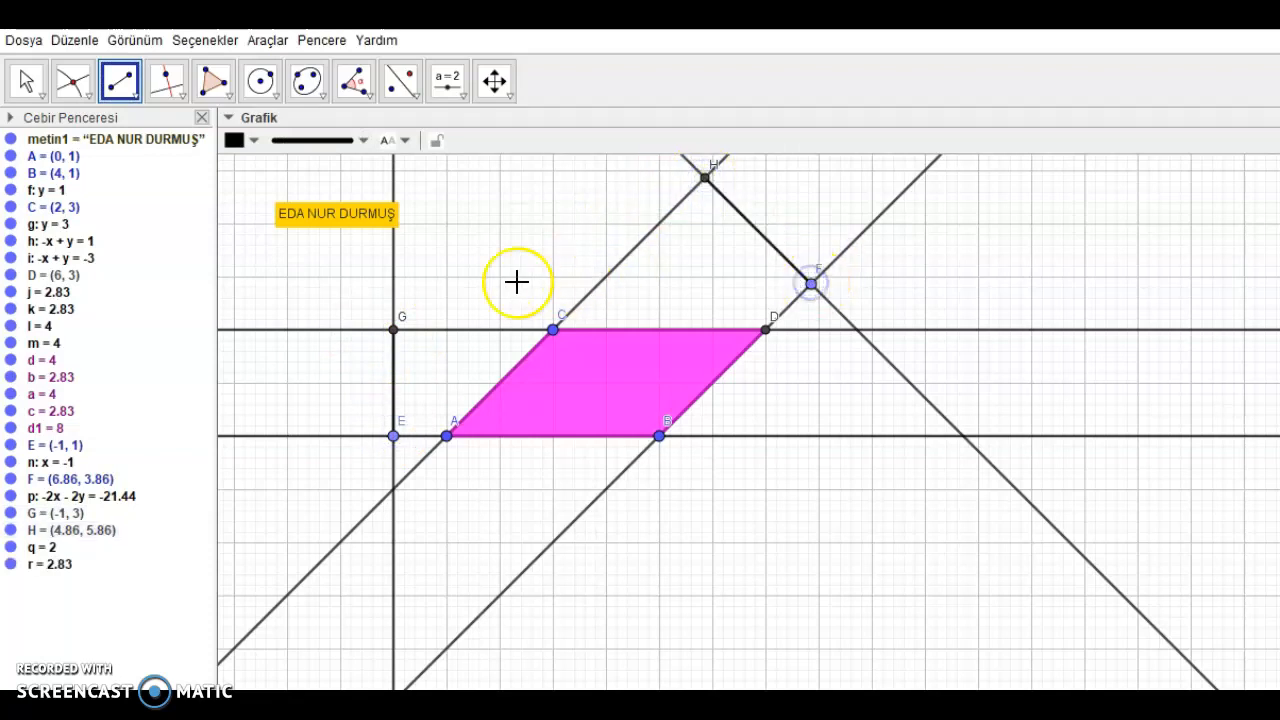
Hide the two full perpendicular lines through E and F, keeping the height segments on display
{"action": "right_click", "coordinate": [394, 258]}
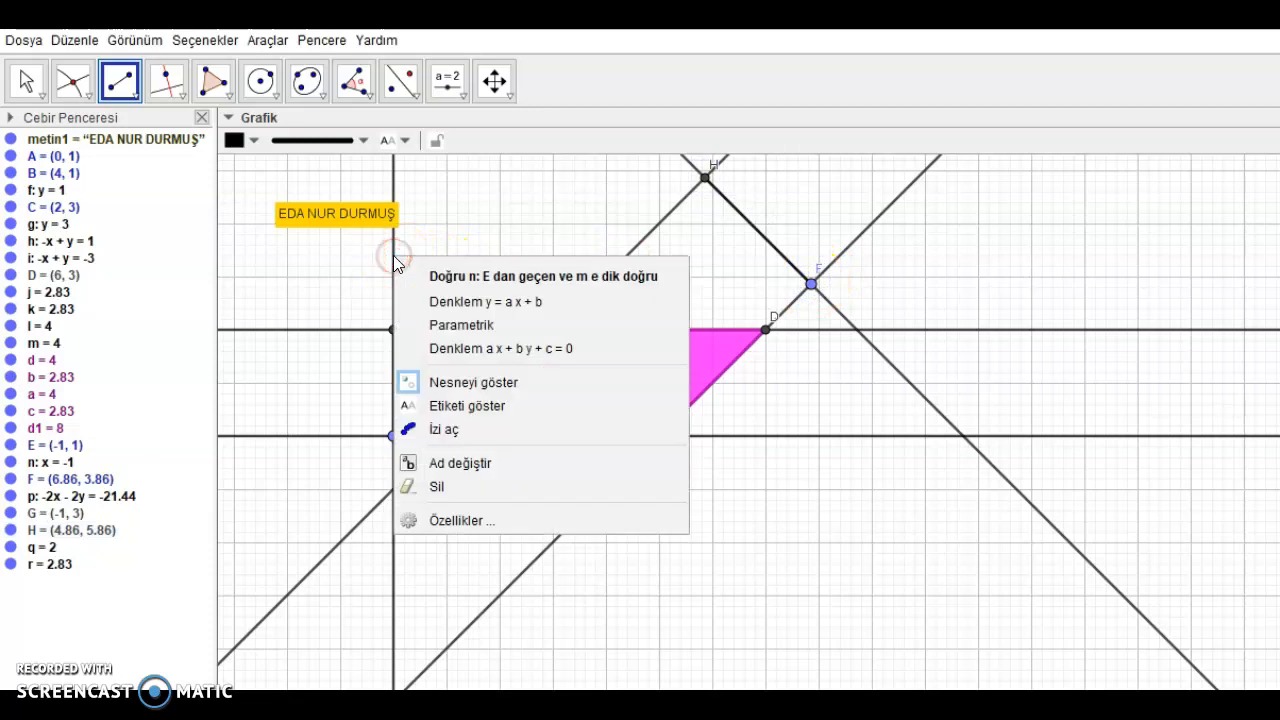
{"action": "left_click", "coordinate": [470, 380]}
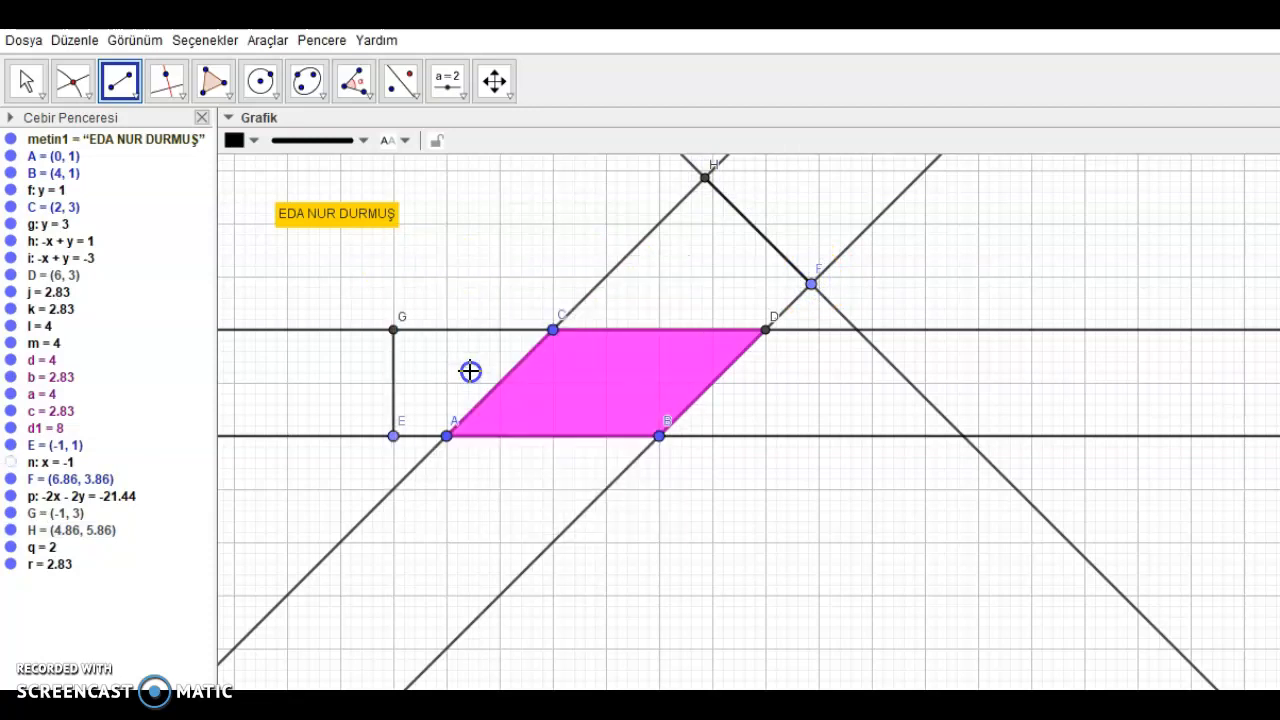
{"action": "right_click", "coordinate": [891, 368]}
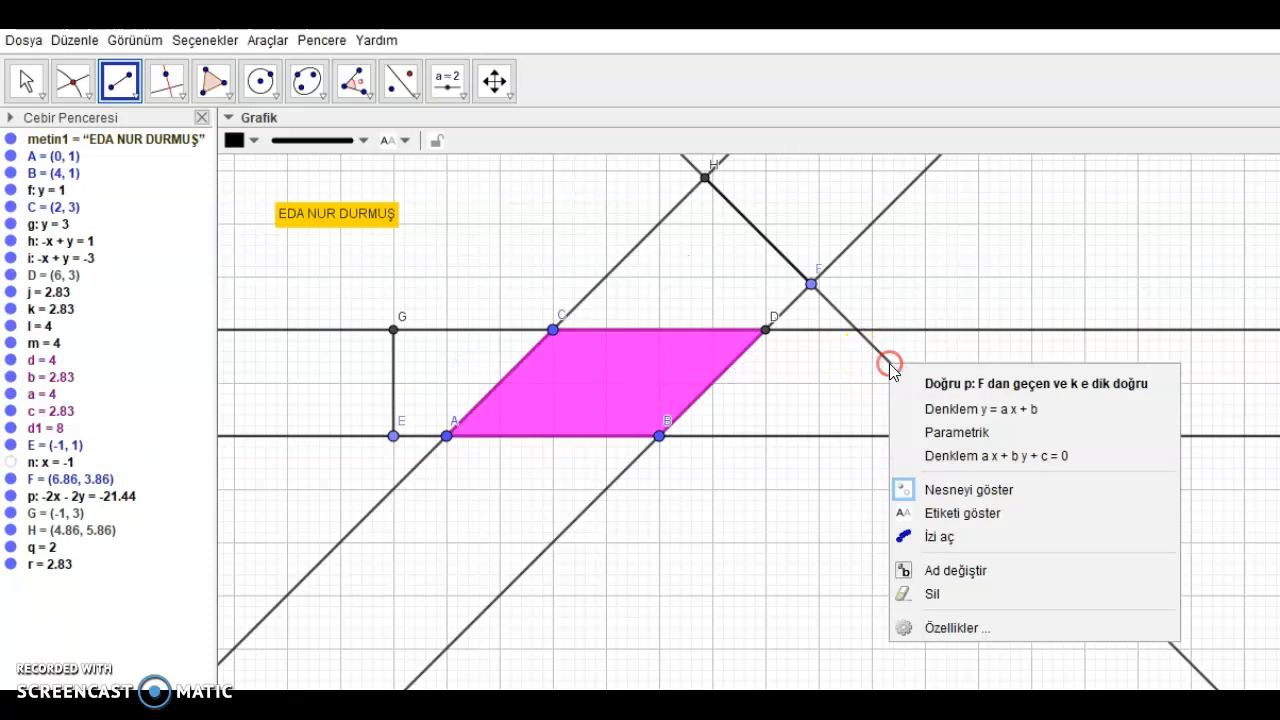
{"action": "left_click", "coordinate": [972, 490]}
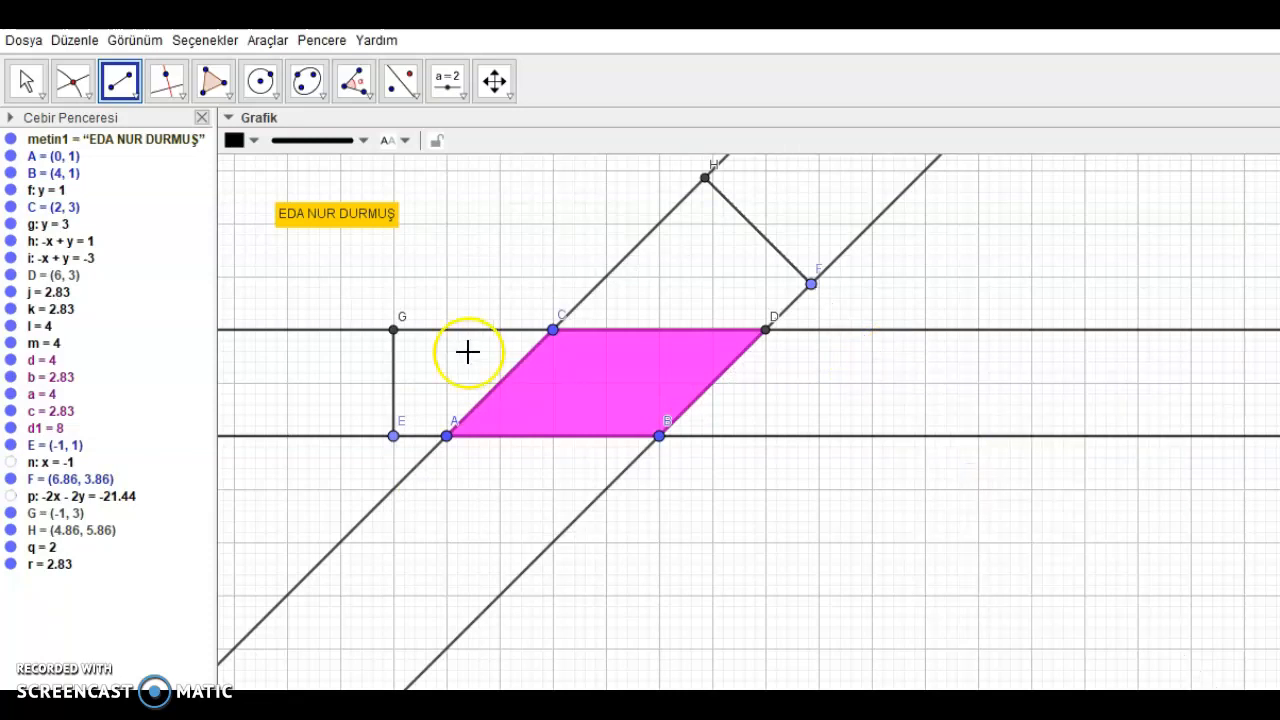
Mark the right angles GEA and HFD at the feet of the two heights
{"action": "left_click", "coordinate": [358, 103]}
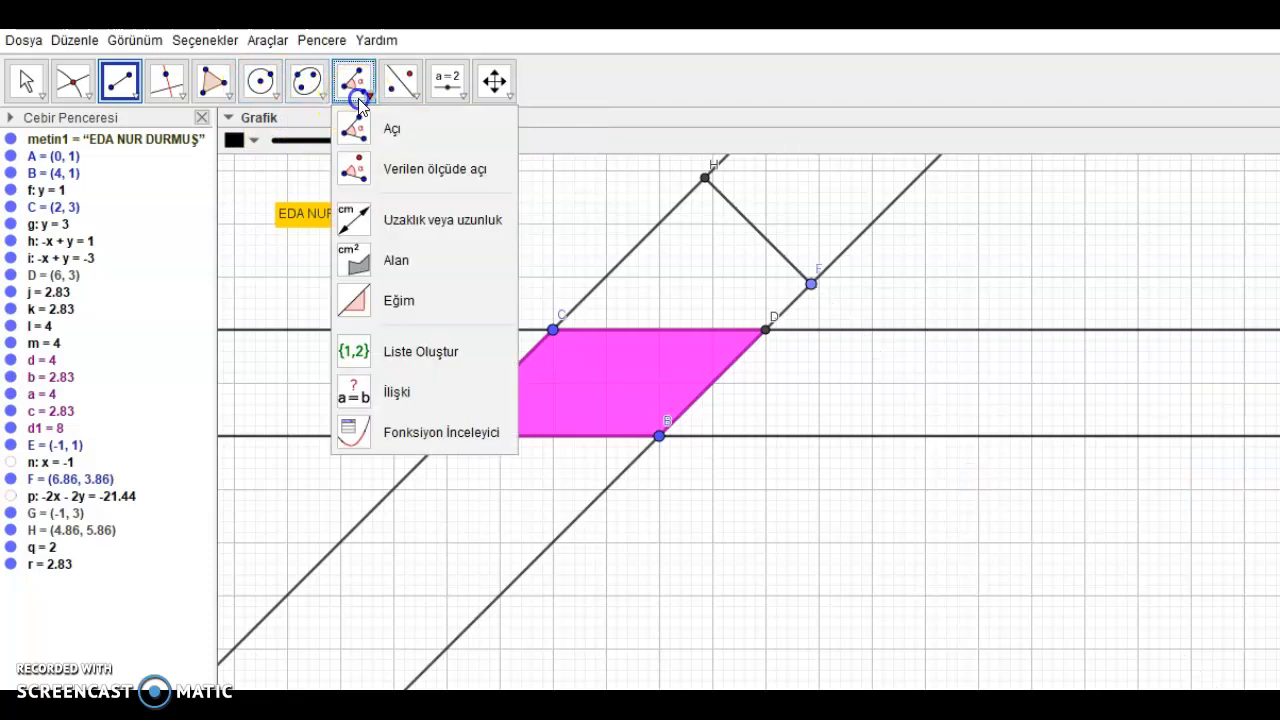
{"action": "left_click", "coordinate": [364, 125]}
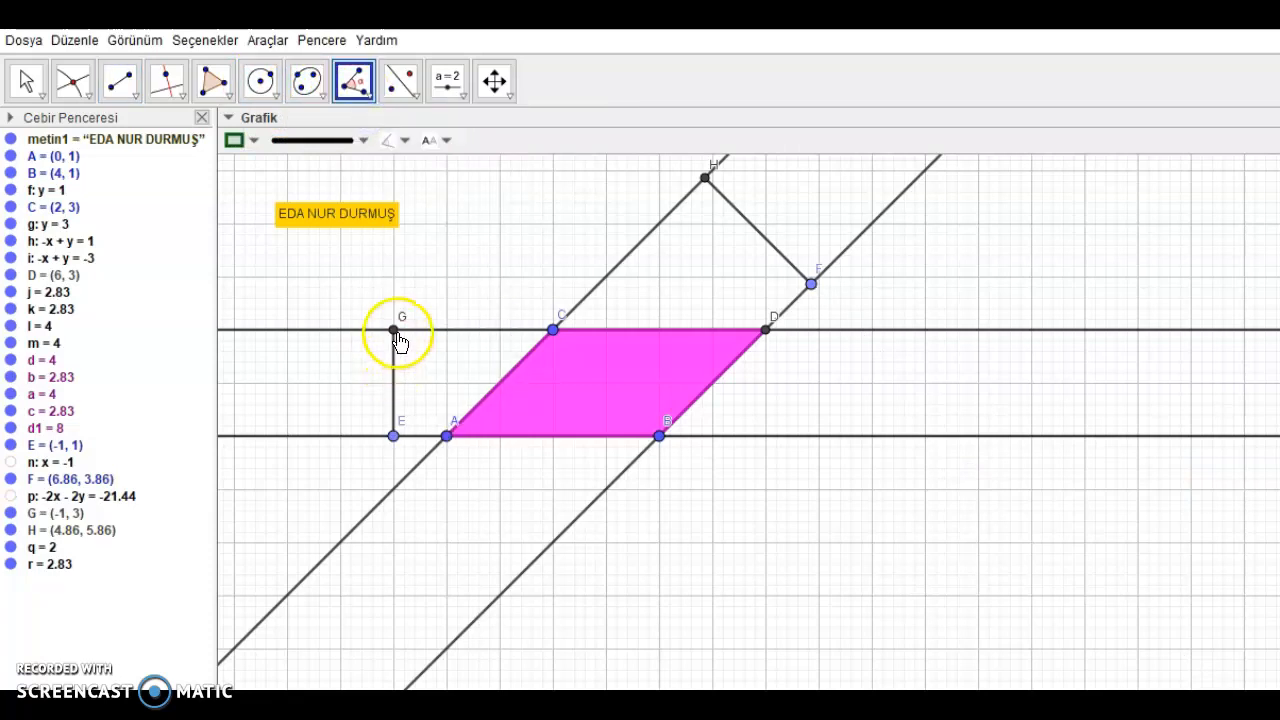
{"action": "left_click", "coordinate": [397, 333]}
{"action": "left_click", "coordinate": [393, 436]}
{"action": "left_click", "coordinate": [450, 437]}
{"action": "left_click", "coordinate": [708, 180]}
{"action": "left_click", "coordinate": [812, 286]}
{"action": "left_click", "coordinate": [766, 329]}
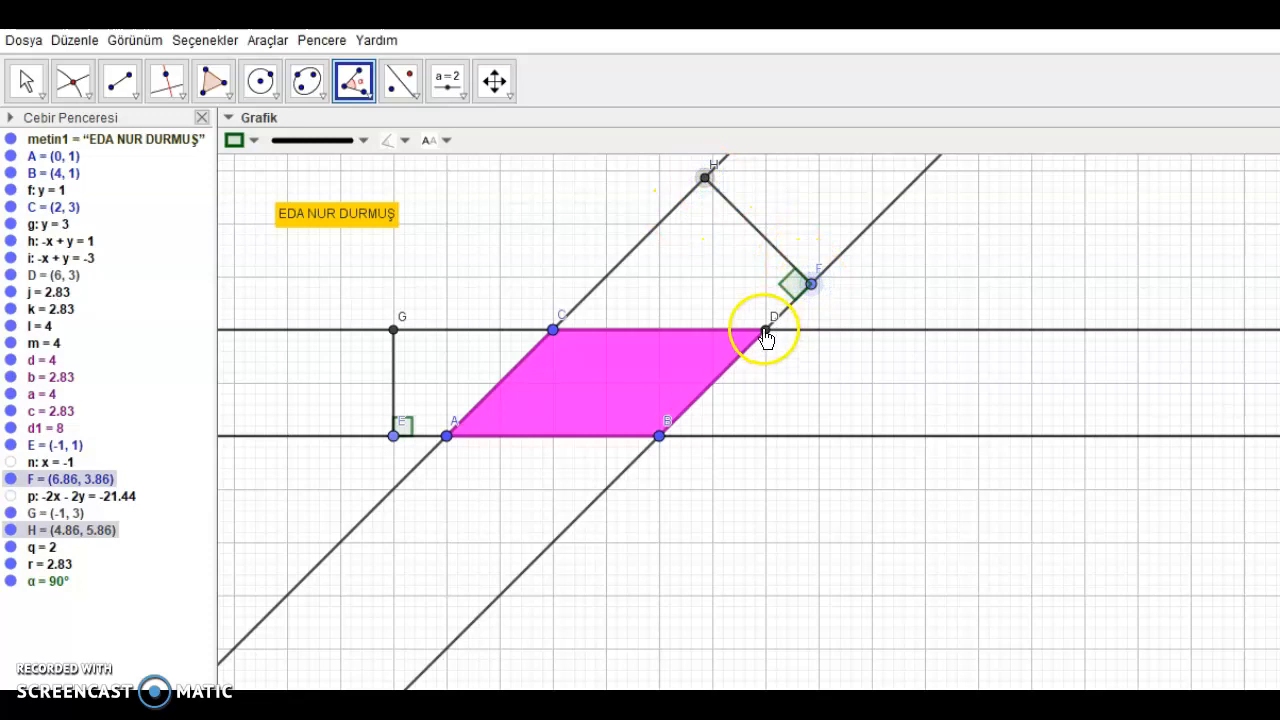
{"action": "left_click", "coordinate": [785, 252]}
{"action": "key", "text": "Escape"}
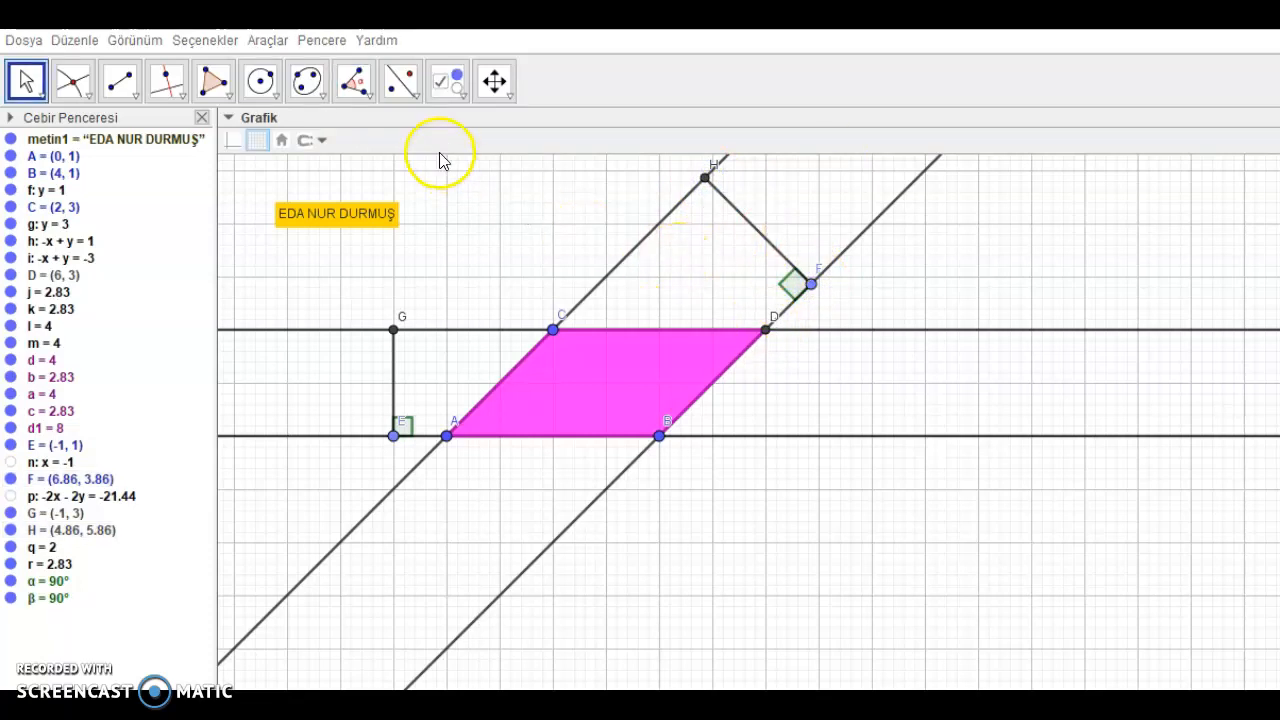
Place a show/hide checkbox in the empty area below the parallelogram, captioned "AB kenarına ait yükseklik göster"
{"action": "left_click", "coordinate": [447, 92]}
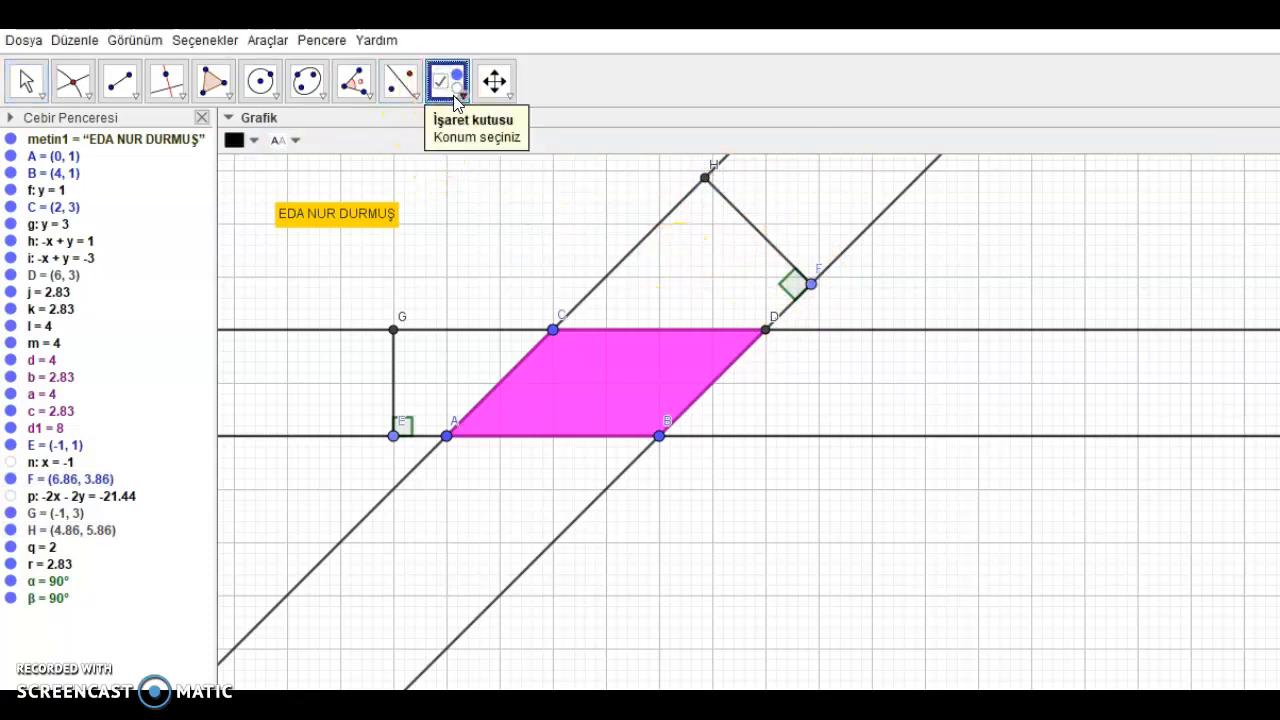
{"action": "left_click", "coordinate": [448, 84]}
{"action": "left_click", "coordinate": [514, 289]}
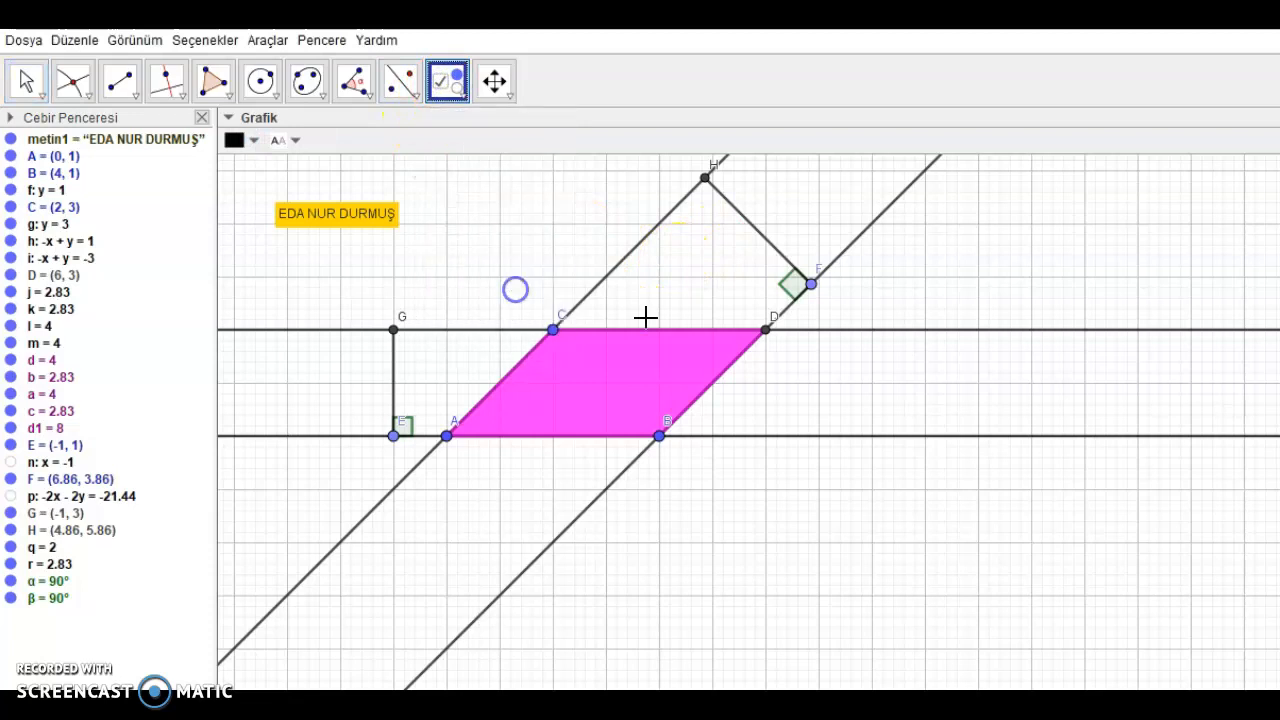
{"action": "left_click", "coordinate": [908, 504]}
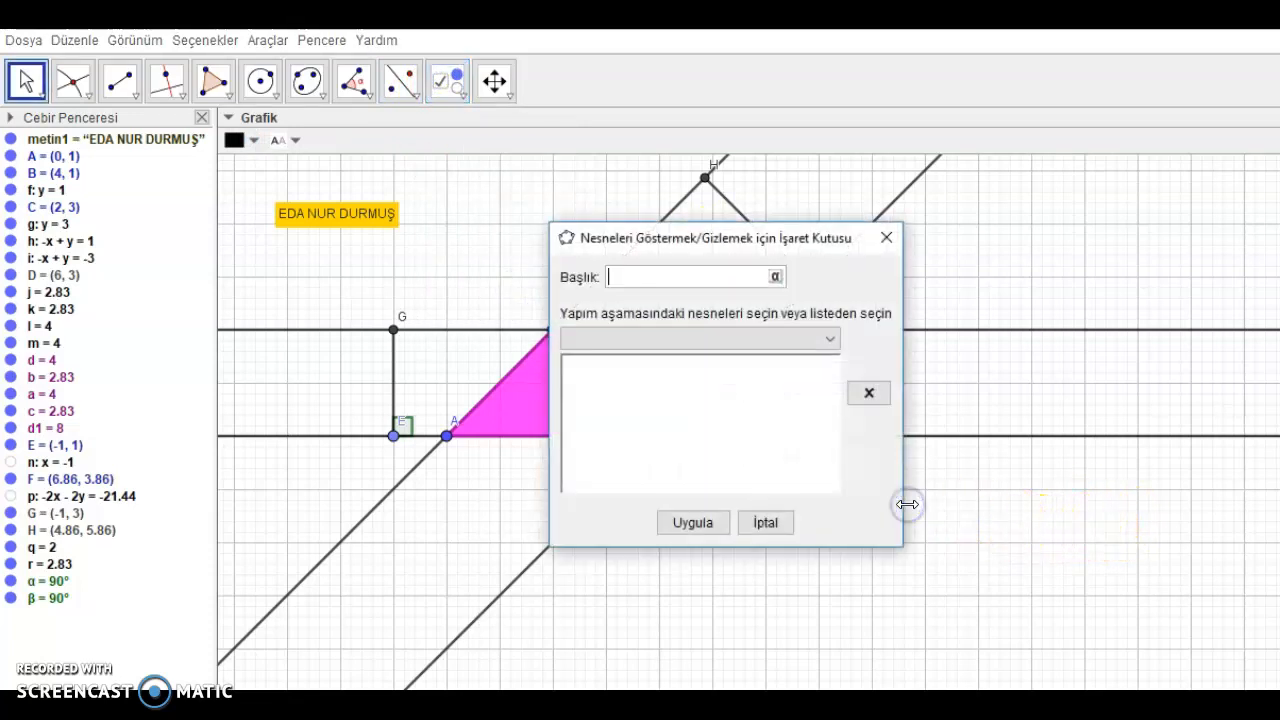
{"action": "left_click_drag", "start_coordinate": [812, 253], "coordinate": [1078, 262]}
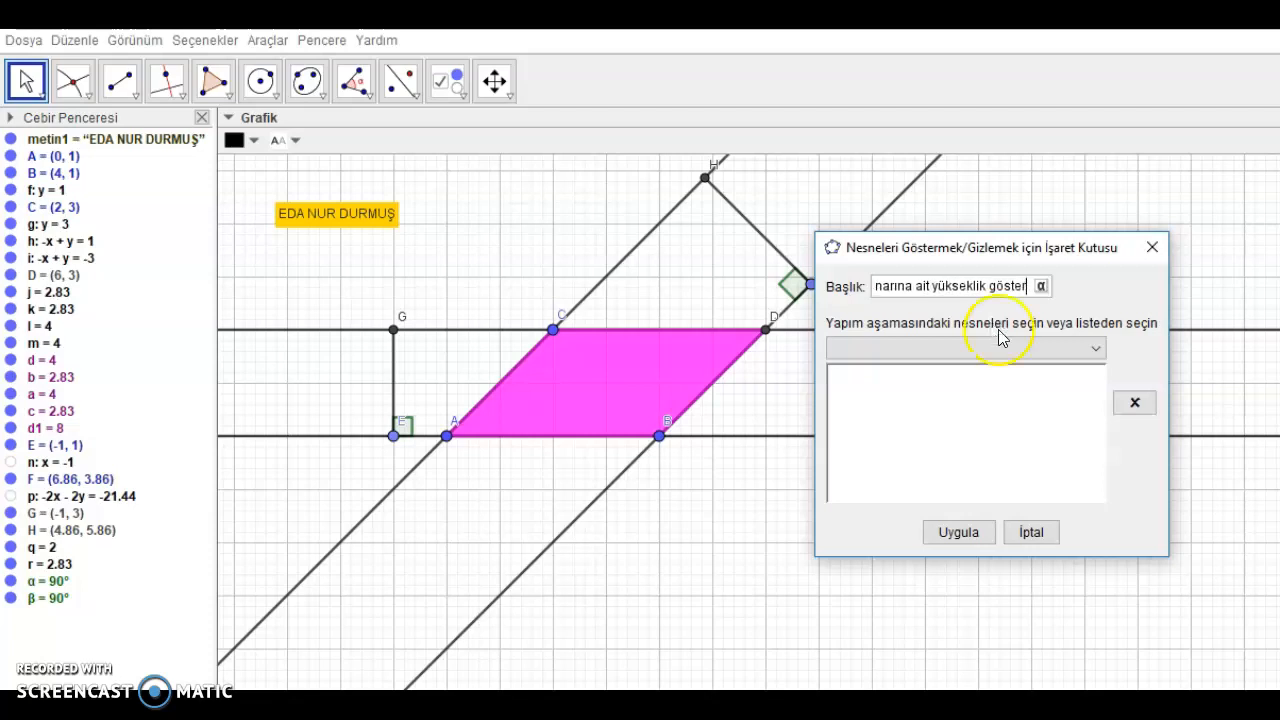
Link the angle at E, segment GE and points E, G, A, C and D to the AB height checkbox and create it
{"action": "left_click", "coordinate": [407, 432]}
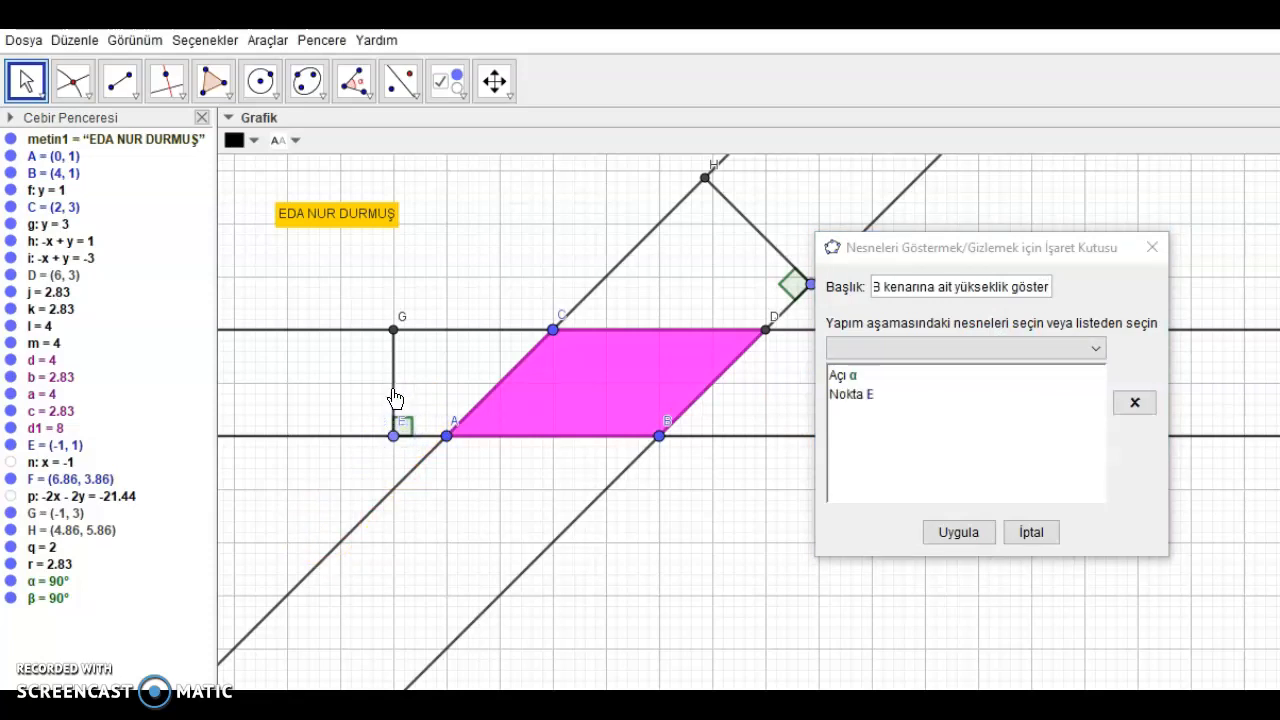
{"action": "left_click", "coordinate": [393, 392]}
{"action": "left_click", "coordinate": [395, 328]}
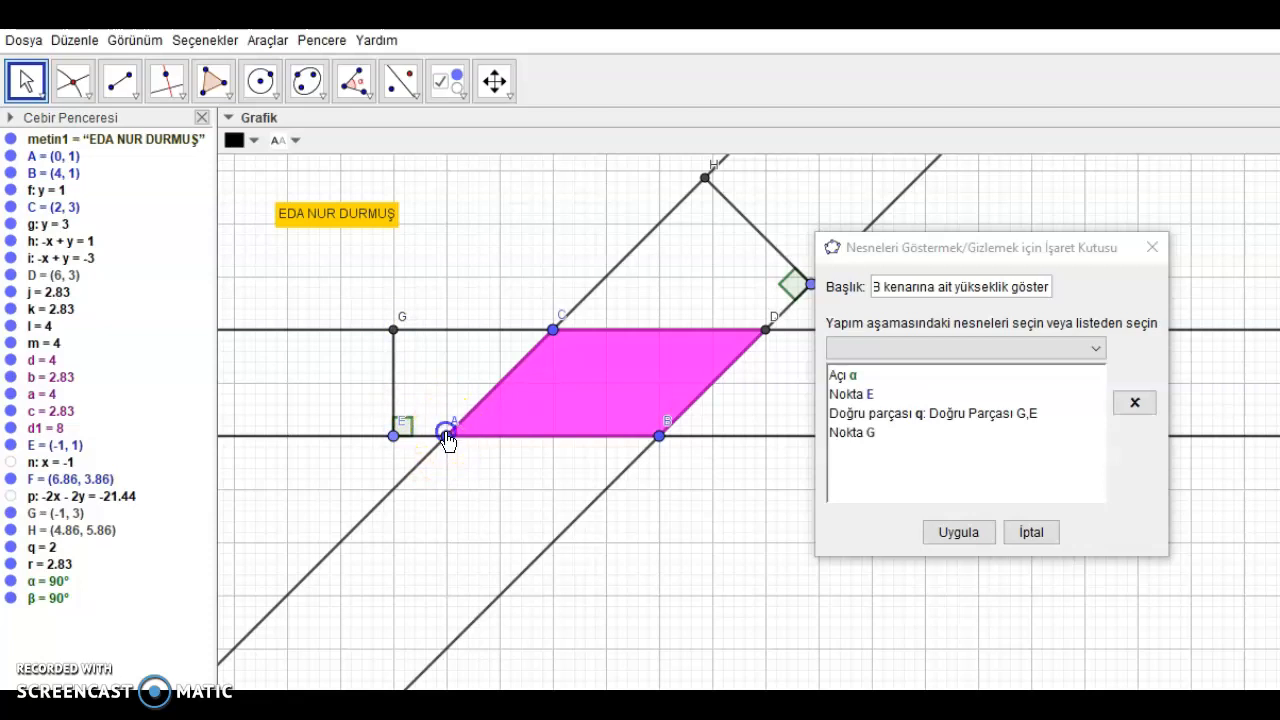
{"action": "left_click", "coordinate": [553, 330]}
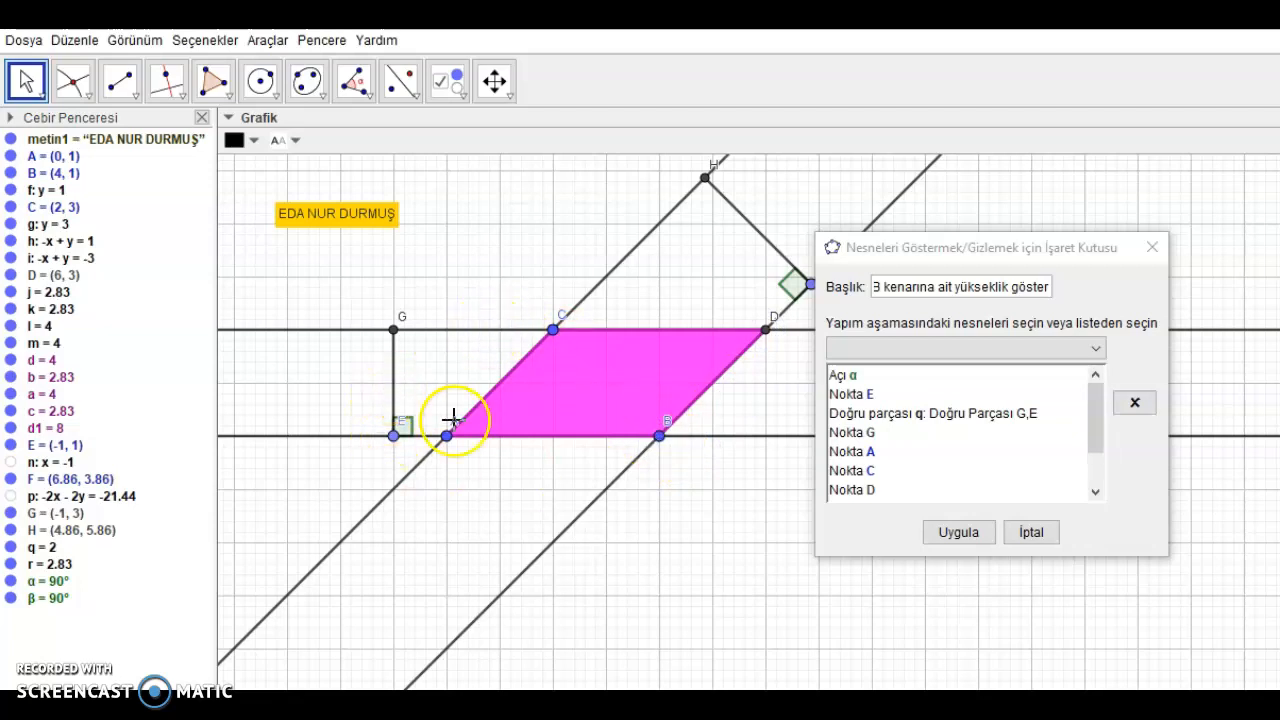
{"action": "left_click", "coordinate": [978, 534]}
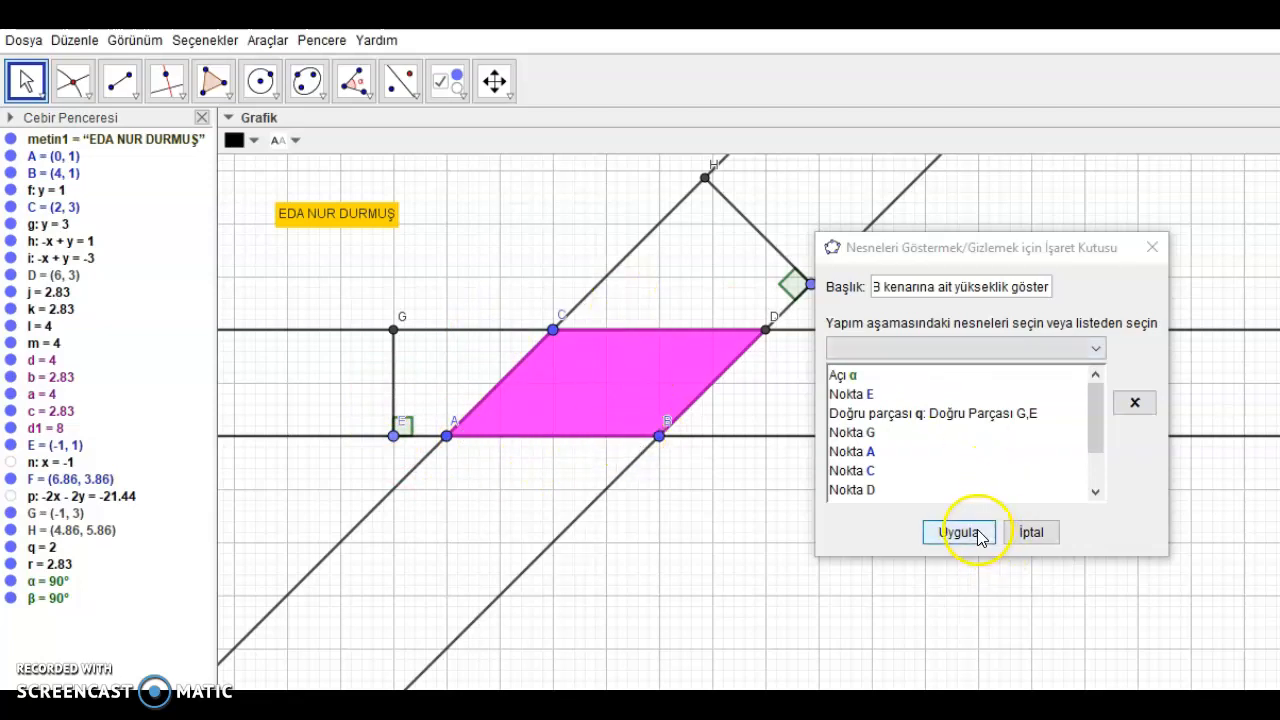
{"action": "left_click", "coordinate": [978, 532]}
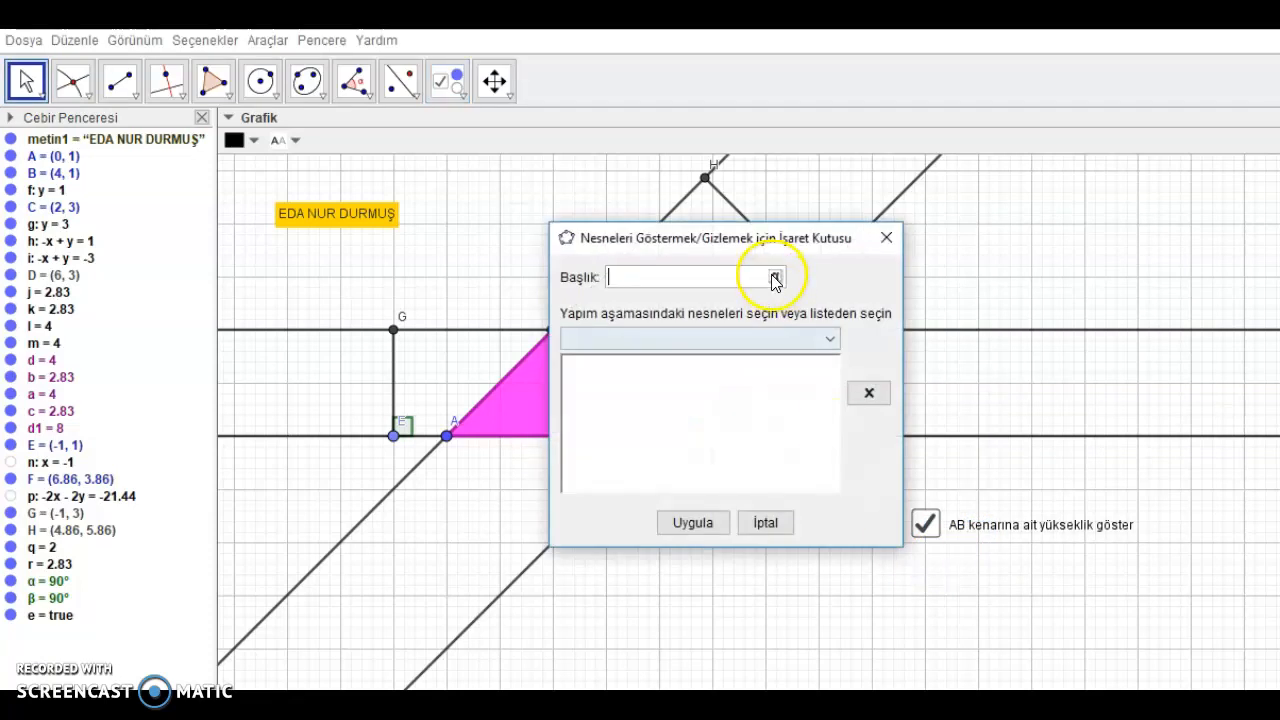
Caption the second show/hide checkbox "BD kenarına ait yükseklik göster" and move its dialog clear of the figure
{"action": "left_click_drag", "start_coordinate": [751, 245], "coordinate": [795, 316]}
{"action": "left_click", "coordinate": [728, 358]}
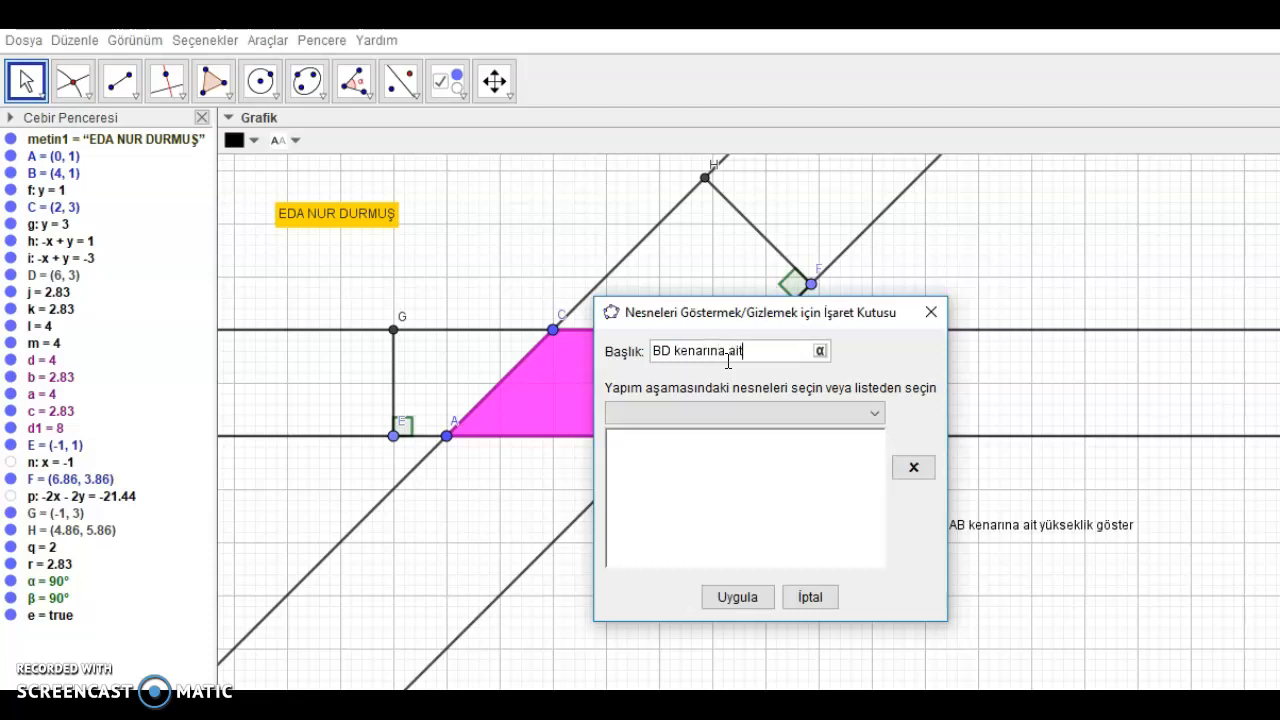
{"action": "type", "text": "k göster"}
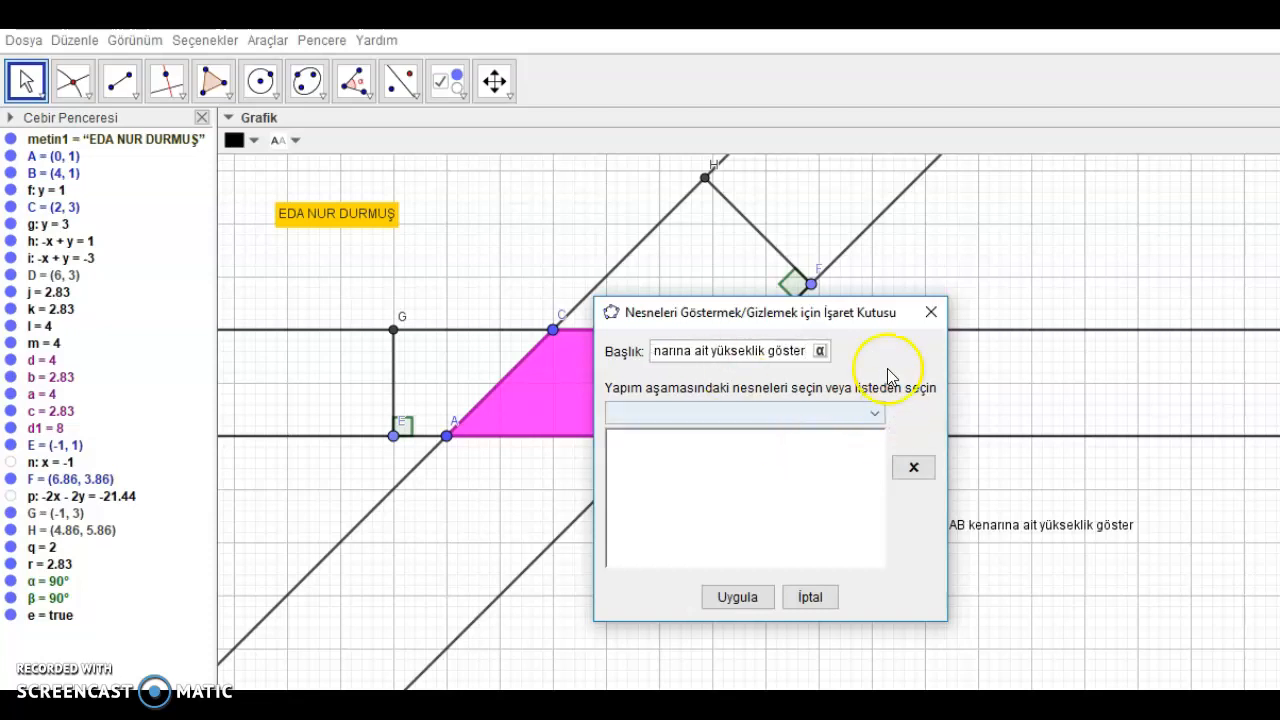
{"action": "left_click_drag", "start_coordinate": [862, 330], "coordinate": [1106, 318]}
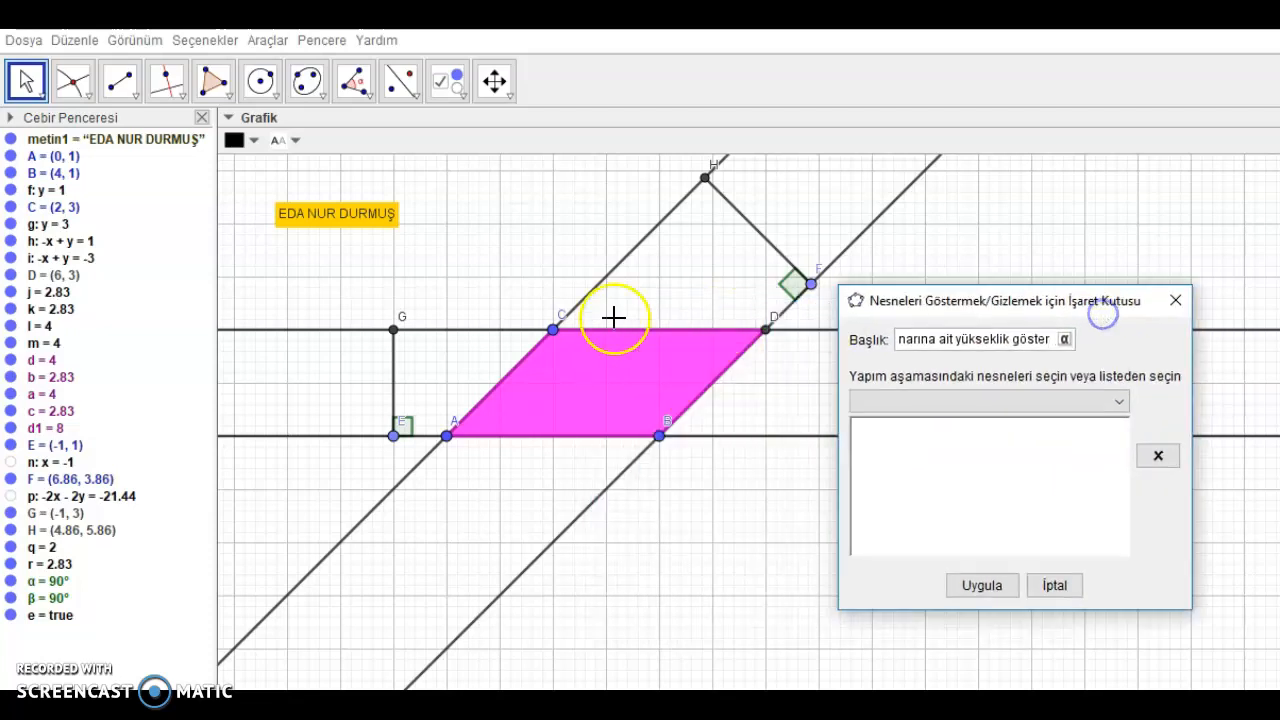
Link points C, A, B, D, F and H, segment HF, the angle at F and lines AC and BD to the BD height checkbox and create it
{"action": "left_click", "coordinate": [555, 336]}
{"action": "left_click", "coordinate": [446, 437]}
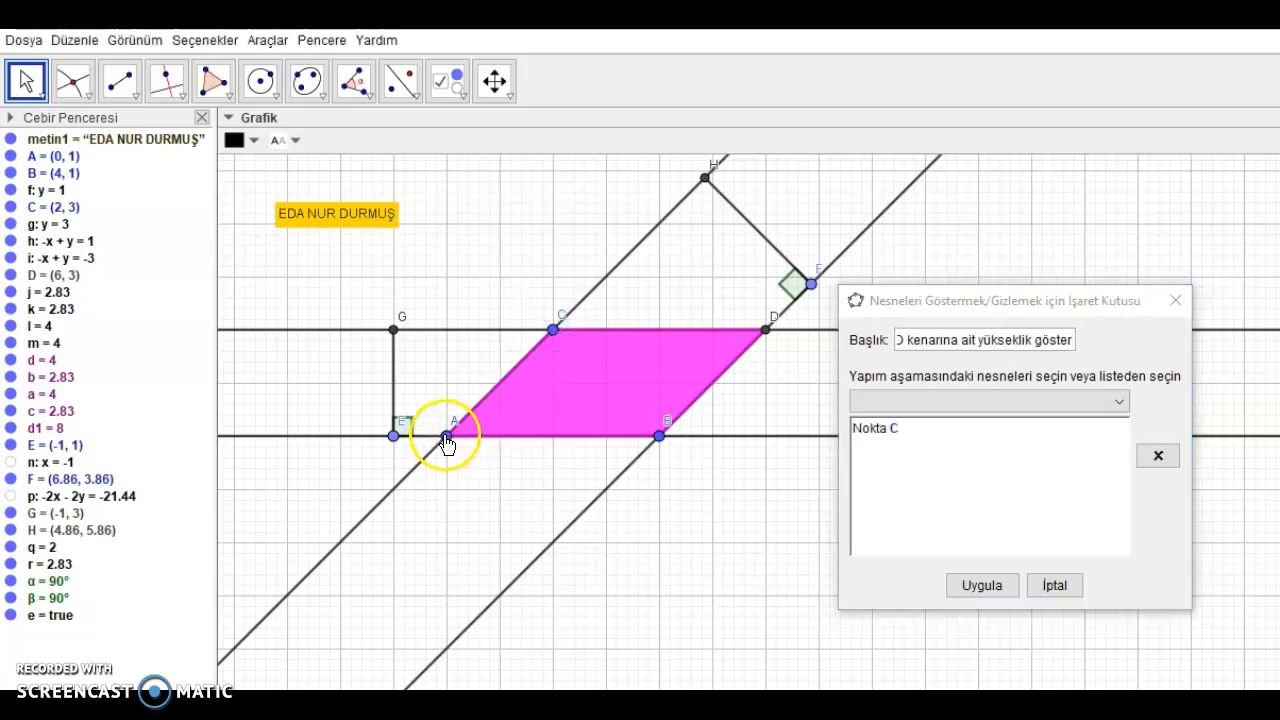
{"action": "left_click", "coordinate": [661, 437]}
{"action": "left_click", "coordinate": [662, 438]}
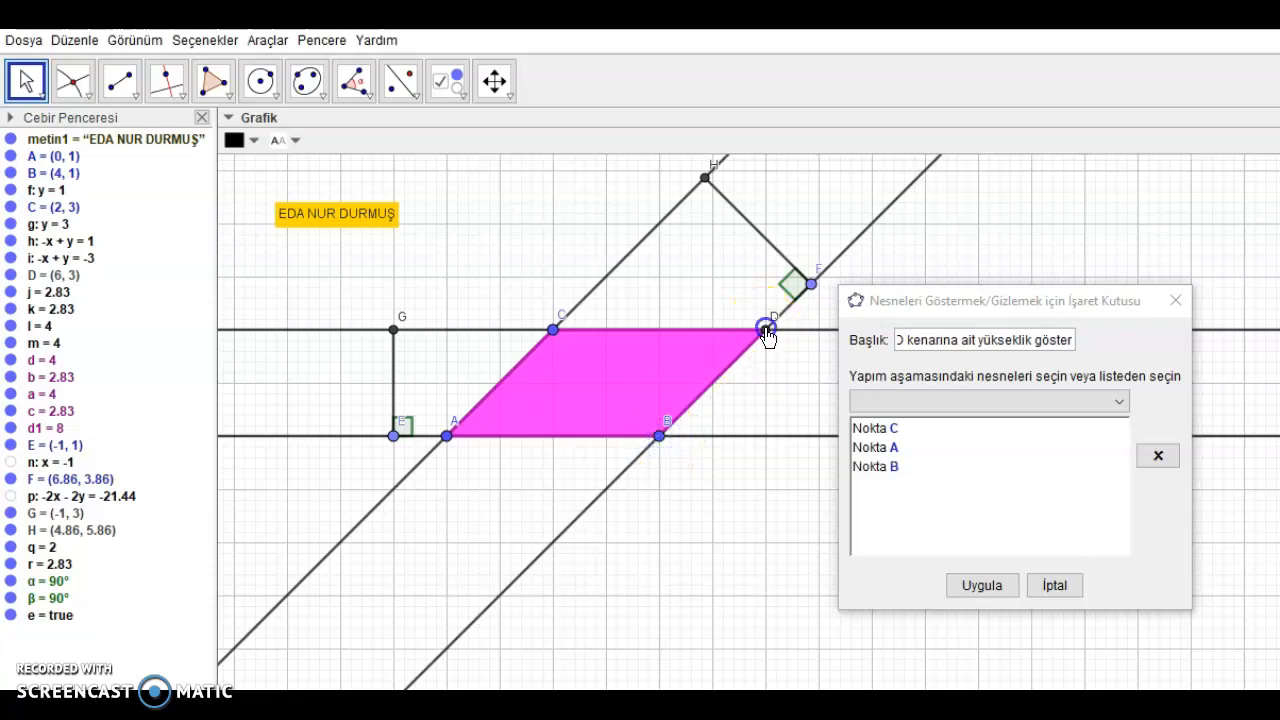
{"action": "left_click", "coordinate": [779, 251]}
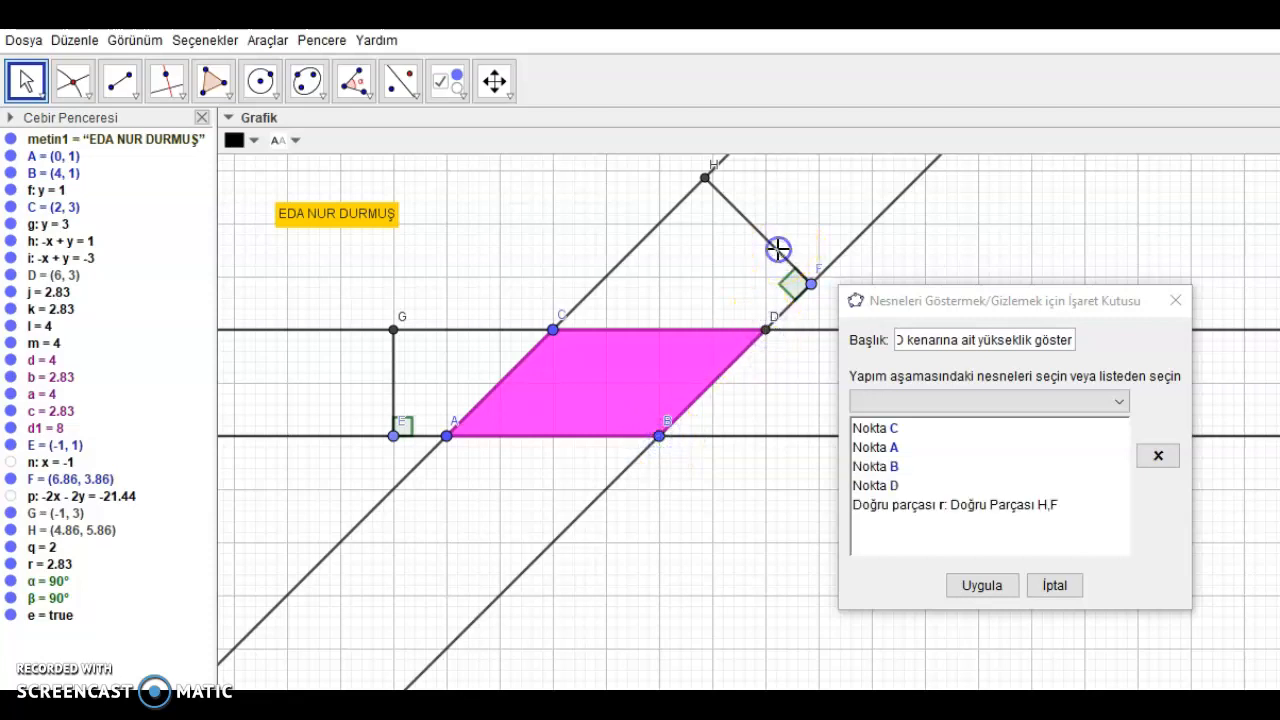
{"action": "left_click", "coordinate": [704, 180]}
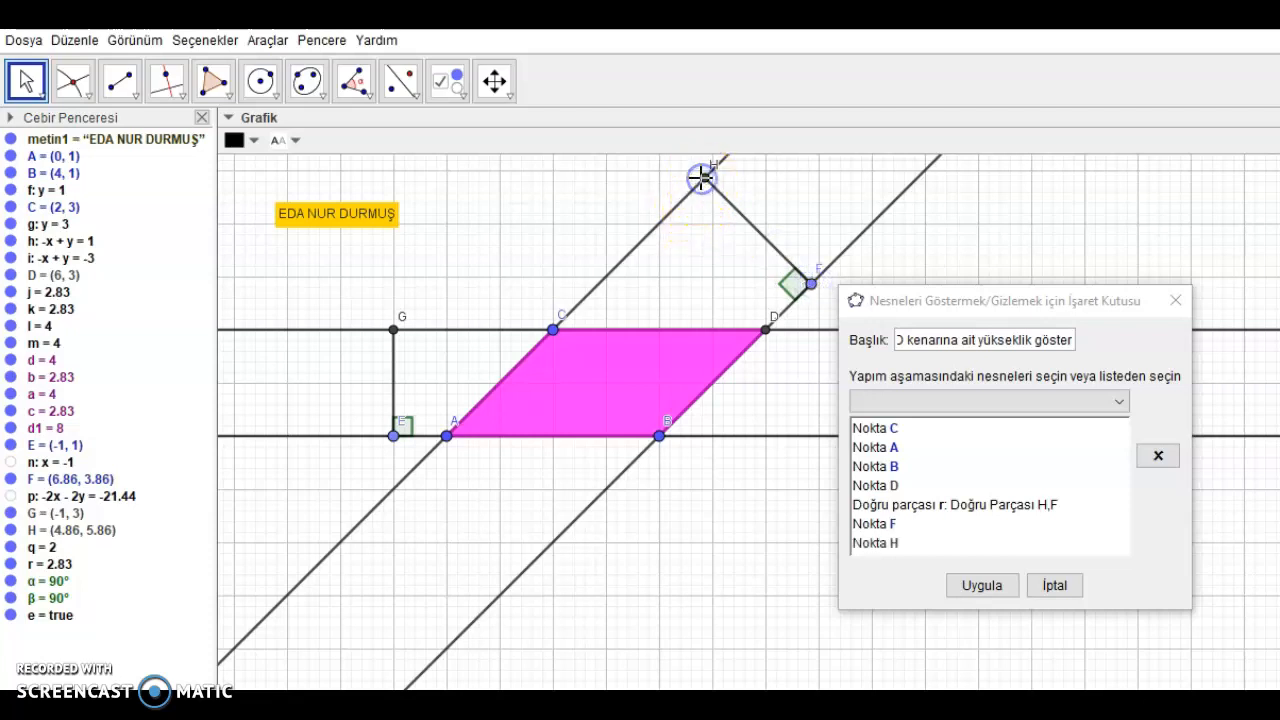
{"action": "left_click", "coordinate": [794, 290]}
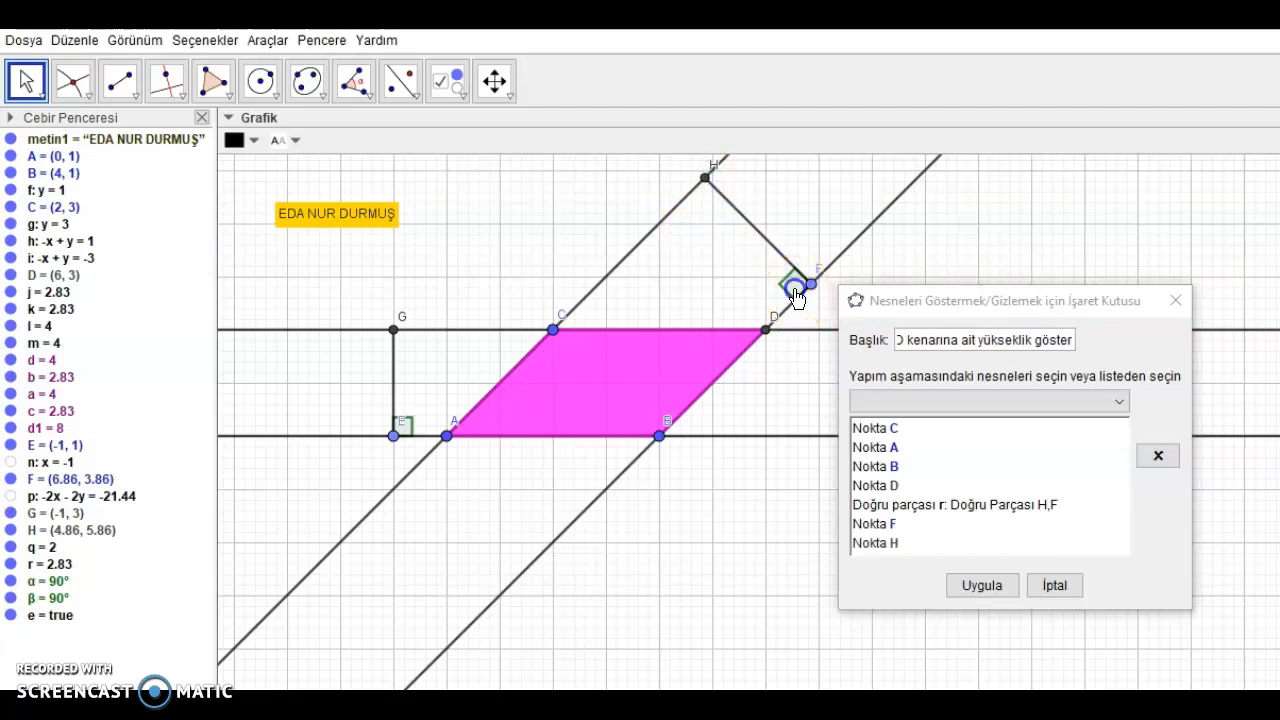
{"action": "left_click", "coordinate": [653, 230]}
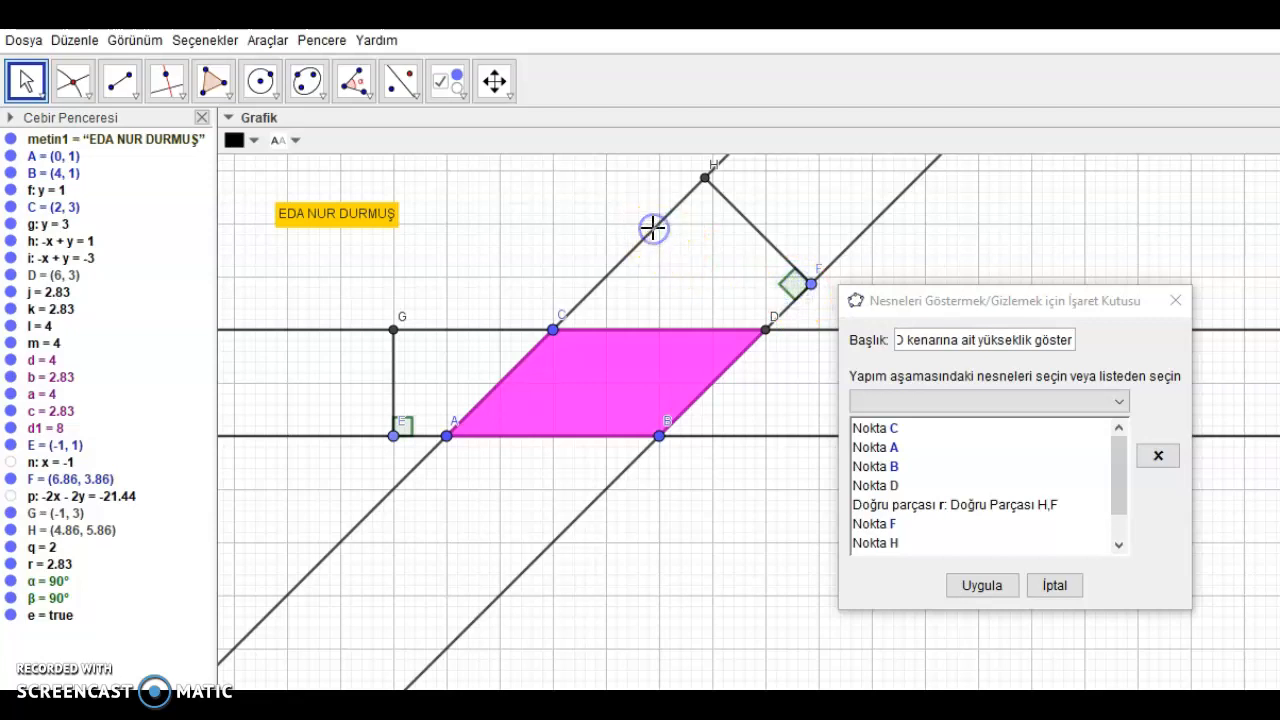
{"action": "left_click", "coordinate": [791, 314]}
{"action": "left_click", "coordinate": [978, 585]}
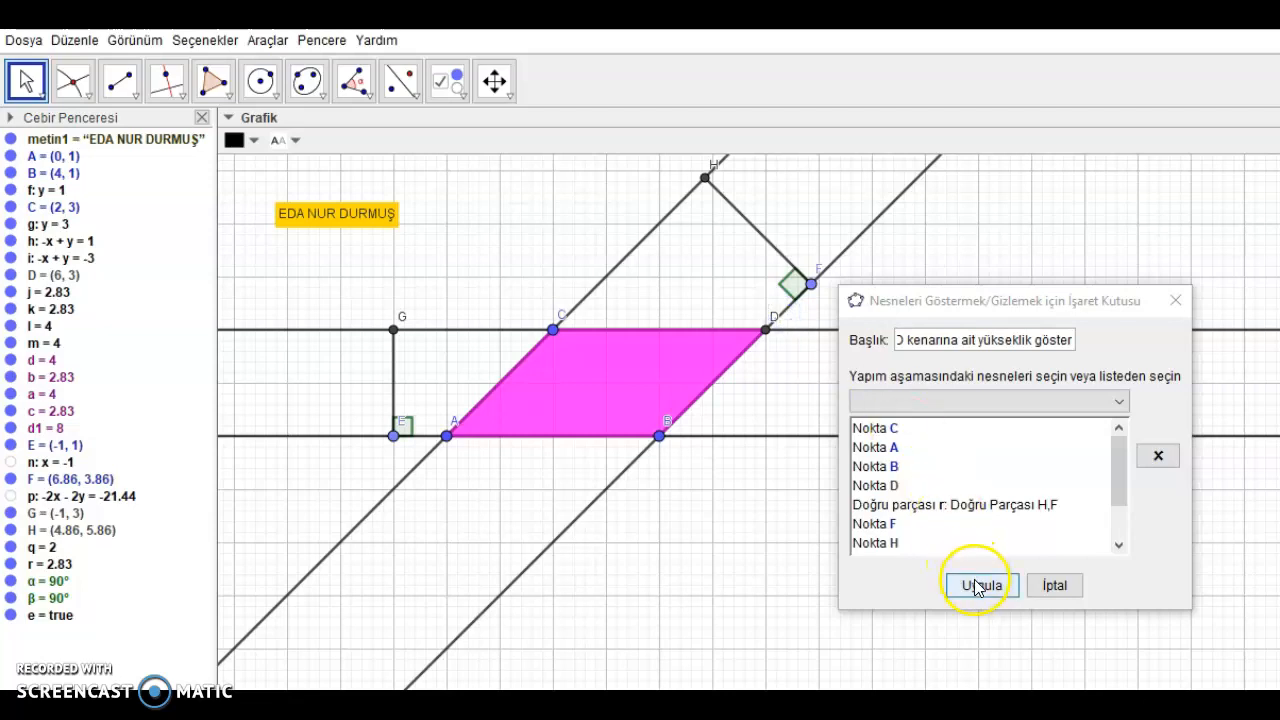
{"action": "left_click_drag", "start_coordinate": [996, 592], "coordinate": [990, 580]}
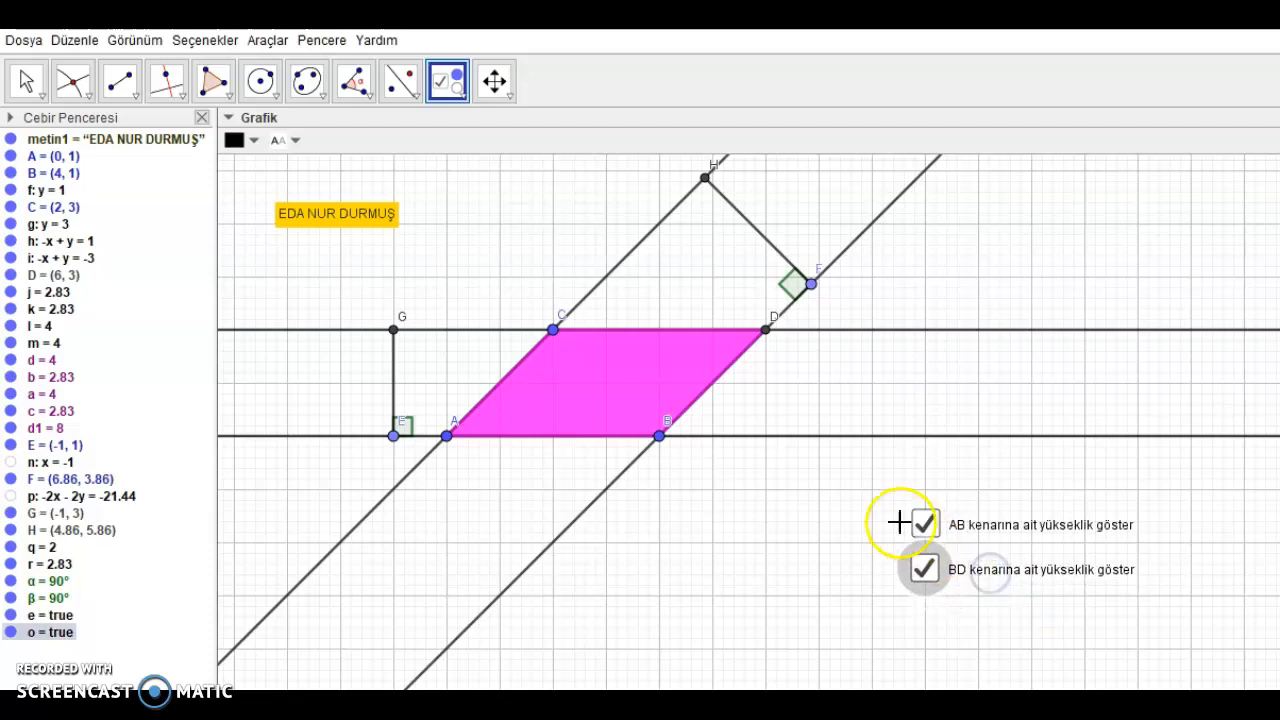
Test the two checkboxes by hiding and showing the heights to AB and BD
{"action": "left_click", "coordinate": [25, 80]}
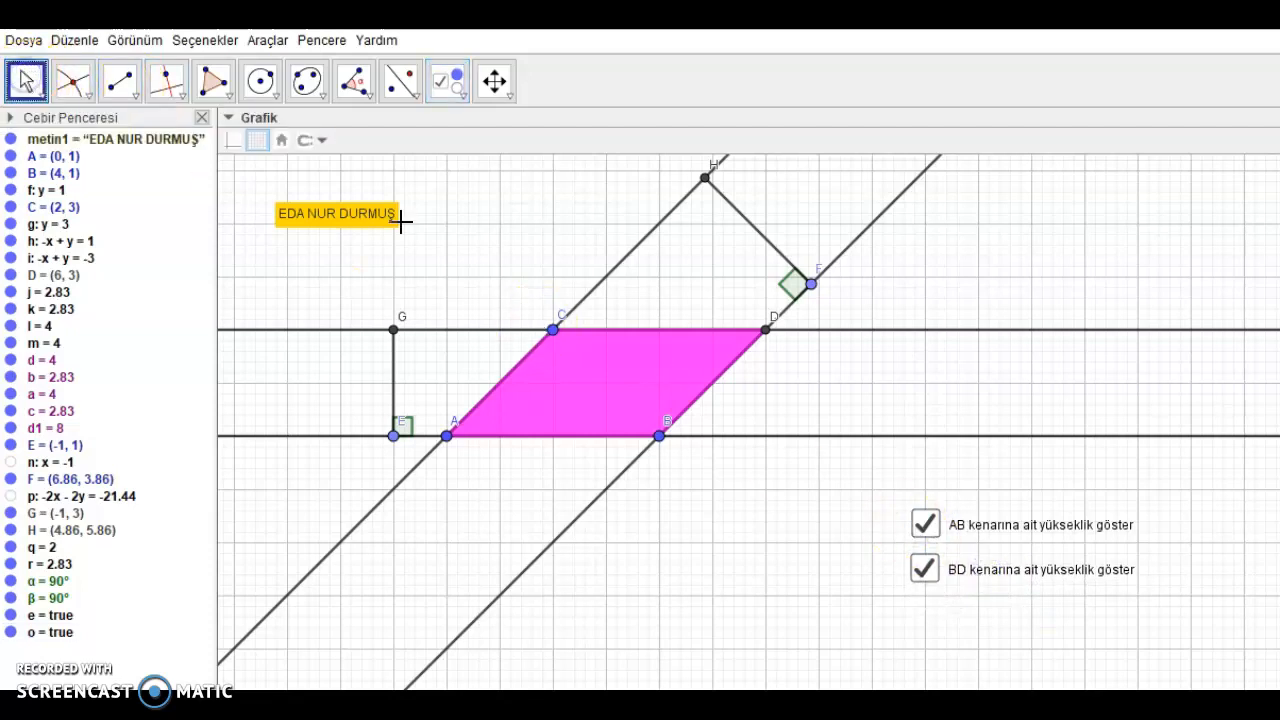
{"action": "left_click", "coordinate": [938, 515]}
{"action": "left_click", "coordinate": [924, 570]}
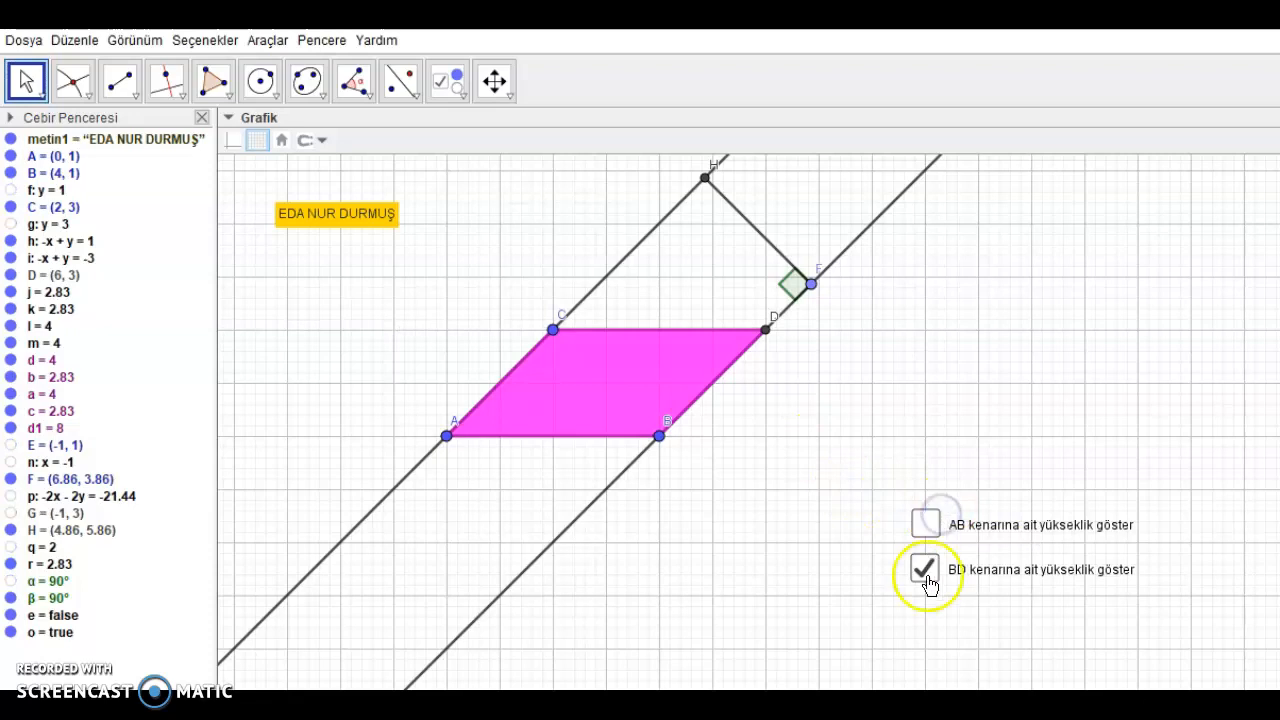
{"action": "left_click", "coordinate": [924, 571]}
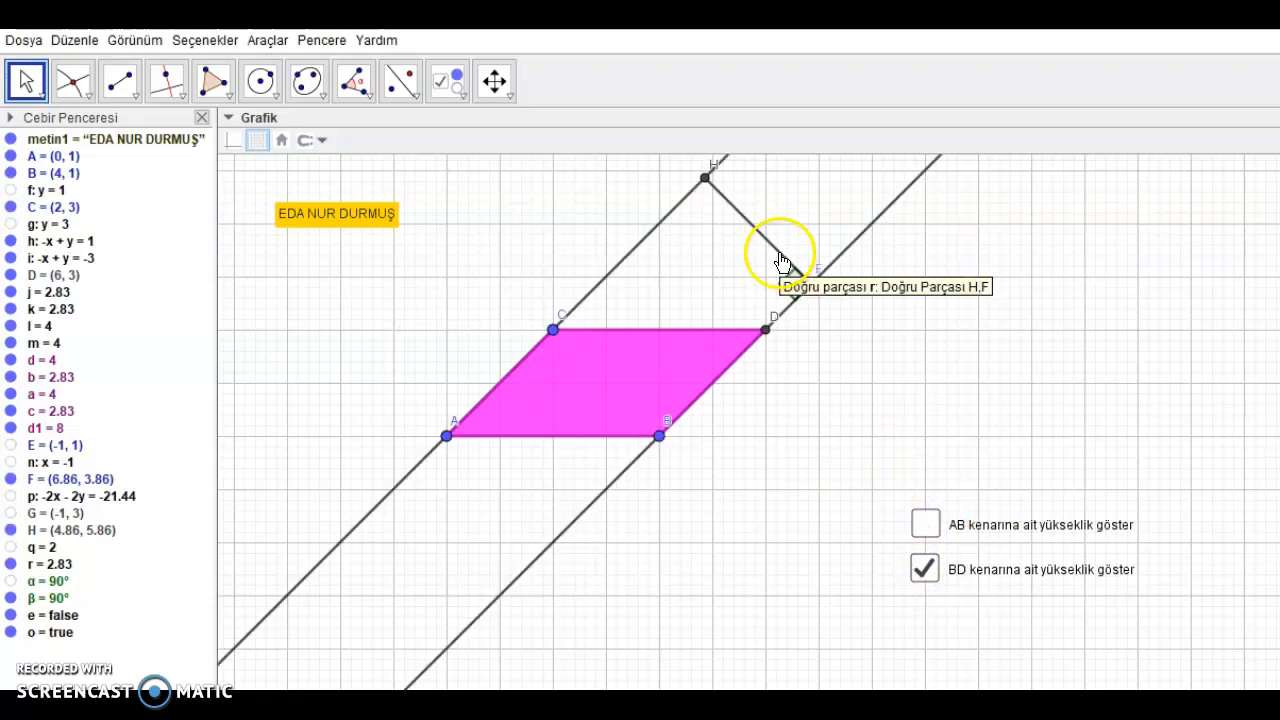
{"action": "left_click", "coordinate": [778, 268]}
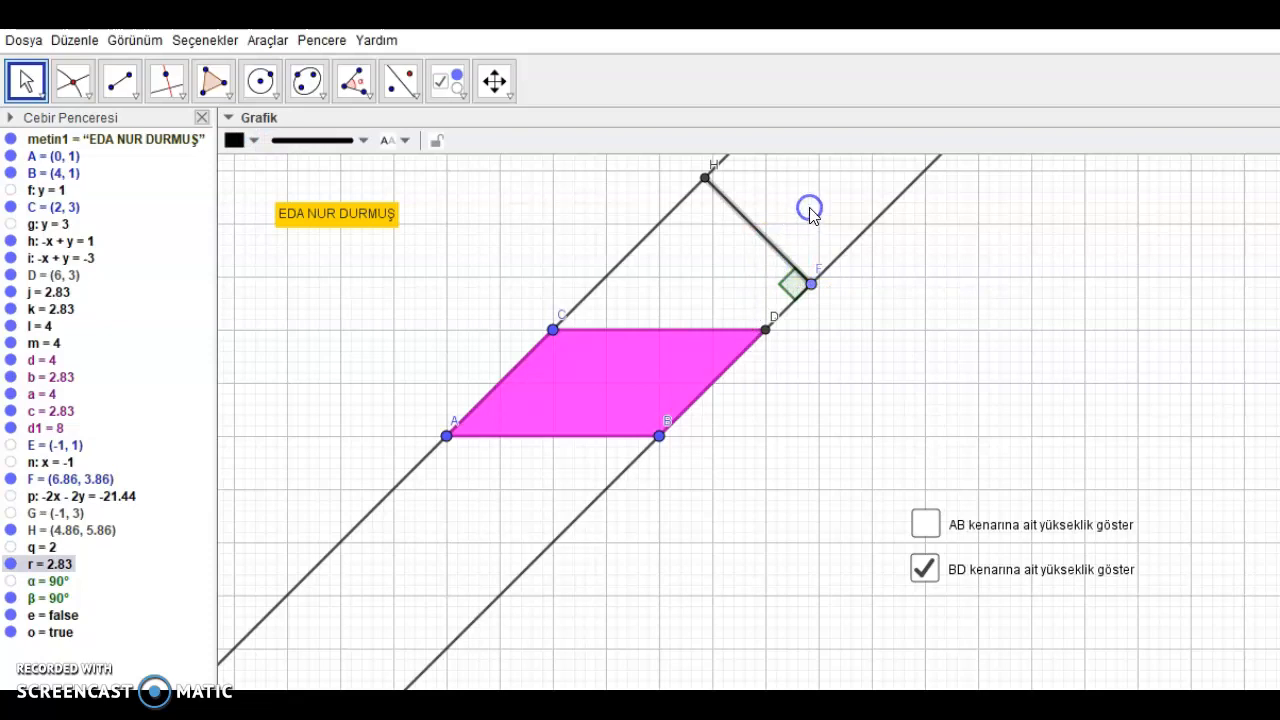
{"action": "left_click", "coordinate": [925, 523]}
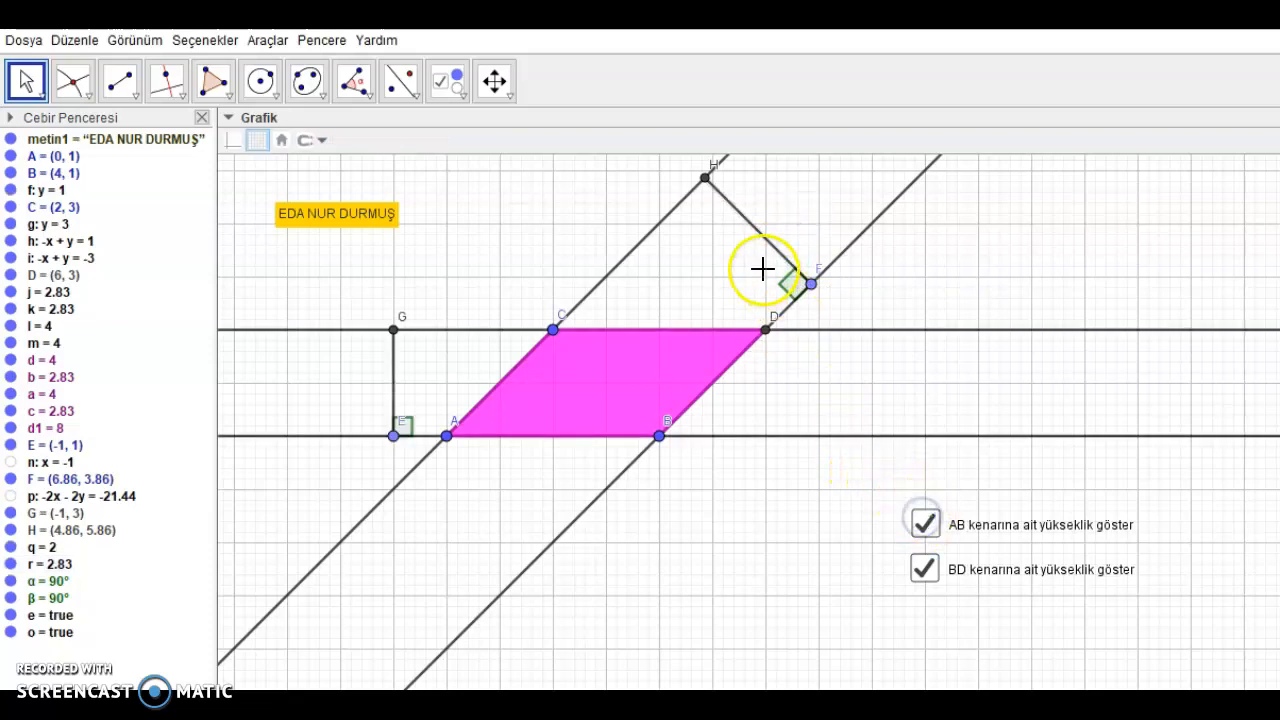
Test the construction by moving F to about (7.17, 4.17), E to about (-1.22, 1) and B to about (3.24, 1)
{"action": "left_click", "coordinate": [774, 249]}
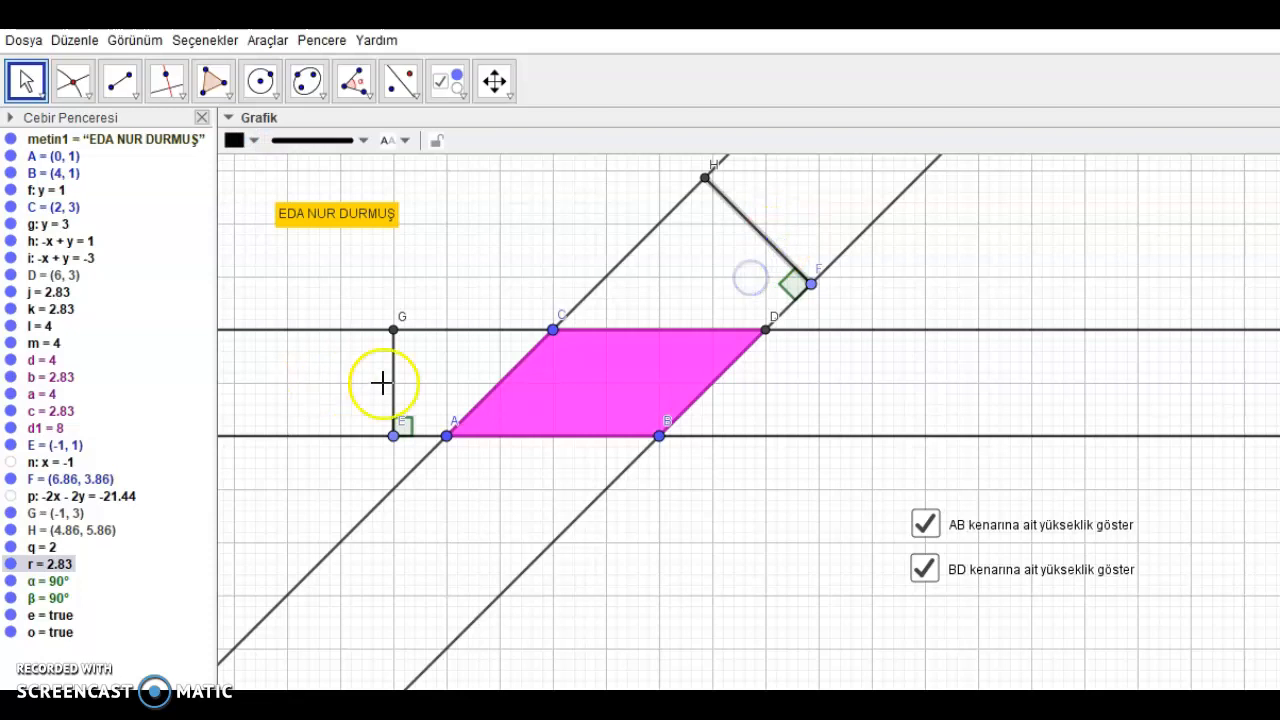
{"action": "left_click", "coordinate": [393, 385]}
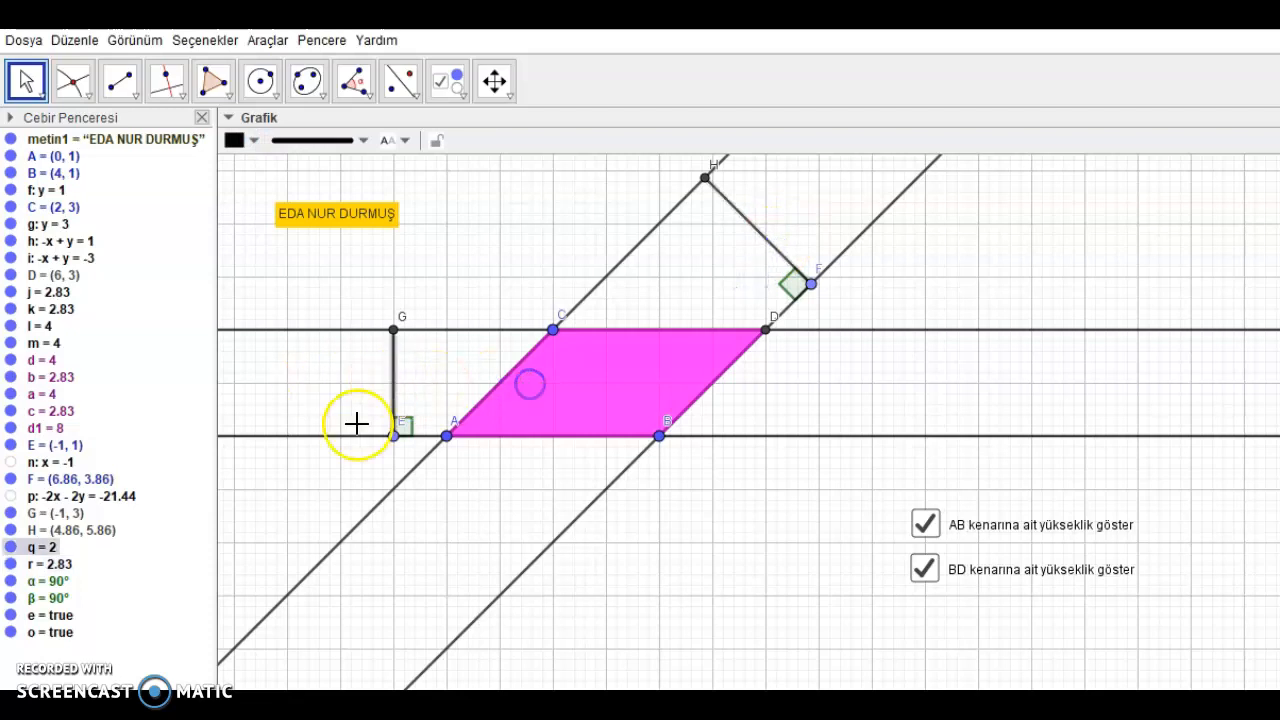
{"action": "mouse_move", "coordinate": [398, 440]}
{"action": "left_mouse_down"}
{"action": "mouse_move", "coordinate": [603, 436]}
{"action": "mouse_move", "coordinate": [320, 437]}
{"action": "mouse_move", "coordinate": [656, 442]}
{"action": "mouse_move", "coordinate": [393, 437]}
{"action": "left_mouse_up"}
{"action": "left_click", "coordinate": [810, 286]}
{"action": "left_click_drag", "start_coordinate": [810, 295], "coordinate": [817, 259]}
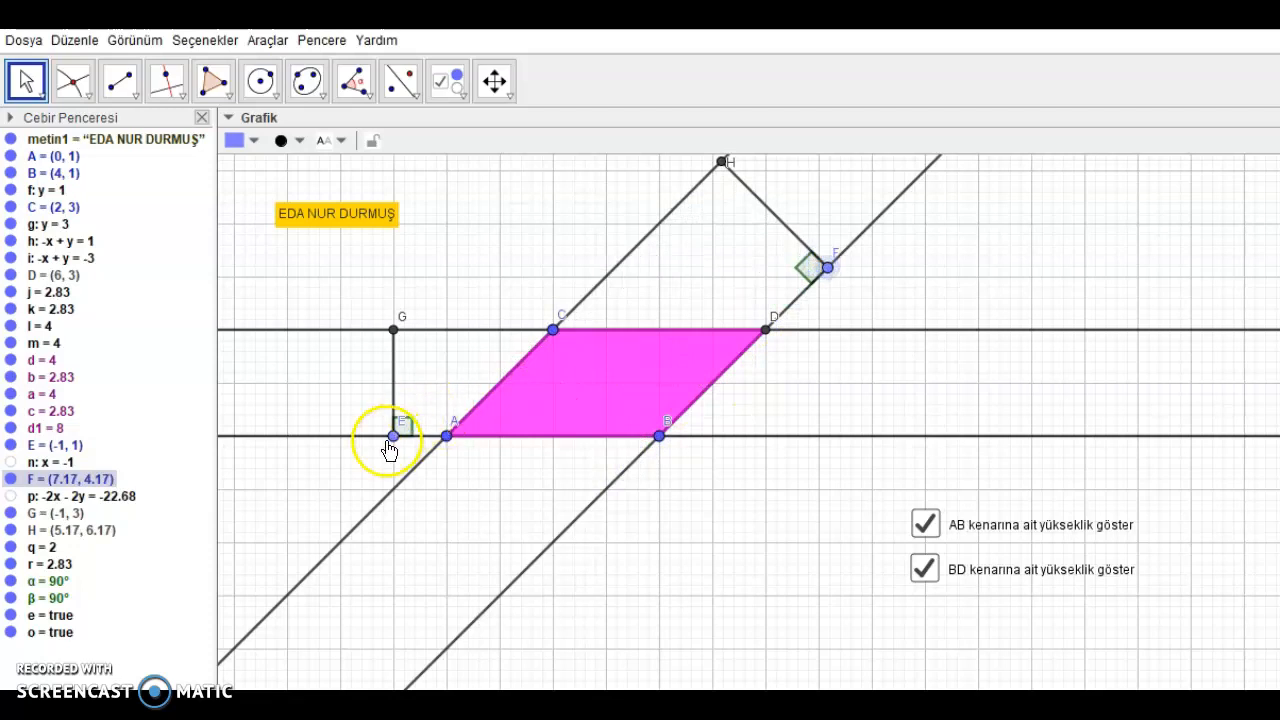
{"action": "mouse_move", "coordinate": [396, 440]}
{"action": "left_mouse_down"}
{"action": "mouse_move", "coordinate": [754, 446]}
{"action": "mouse_move", "coordinate": [382, 436]}
{"action": "left_mouse_up"}
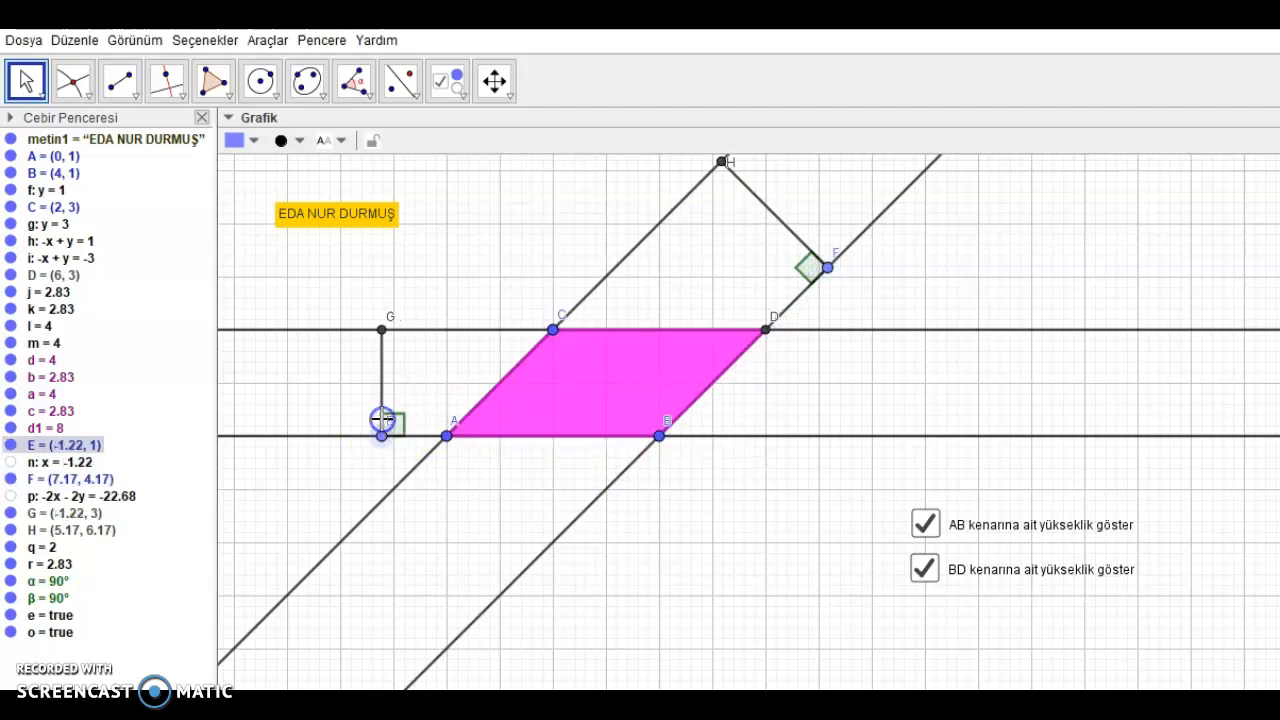
{"action": "left_click_drag", "start_coordinate": [663, 443], "coordinate": [620, 439]}
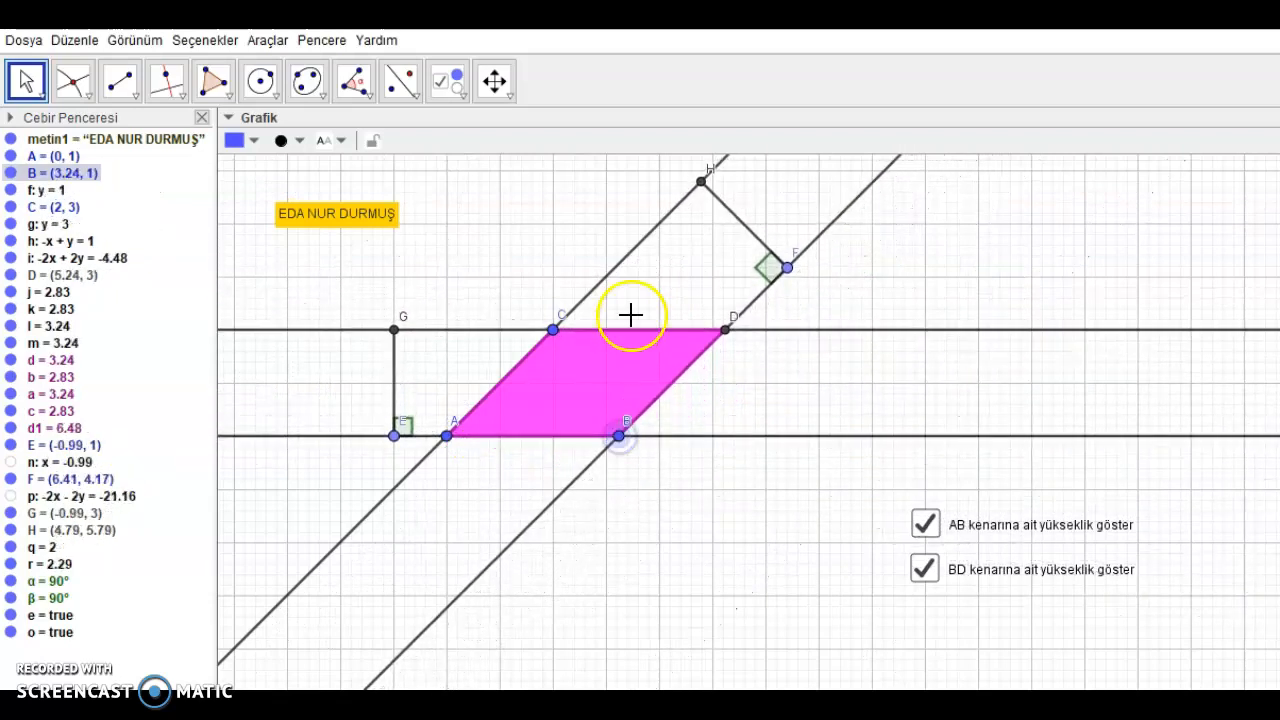
Give the line through A and C a long-dashed line style
{"action": "left_click", "coordinate": [596, 290]}
{"action": "left_click", "coordinate": [343, 140]}
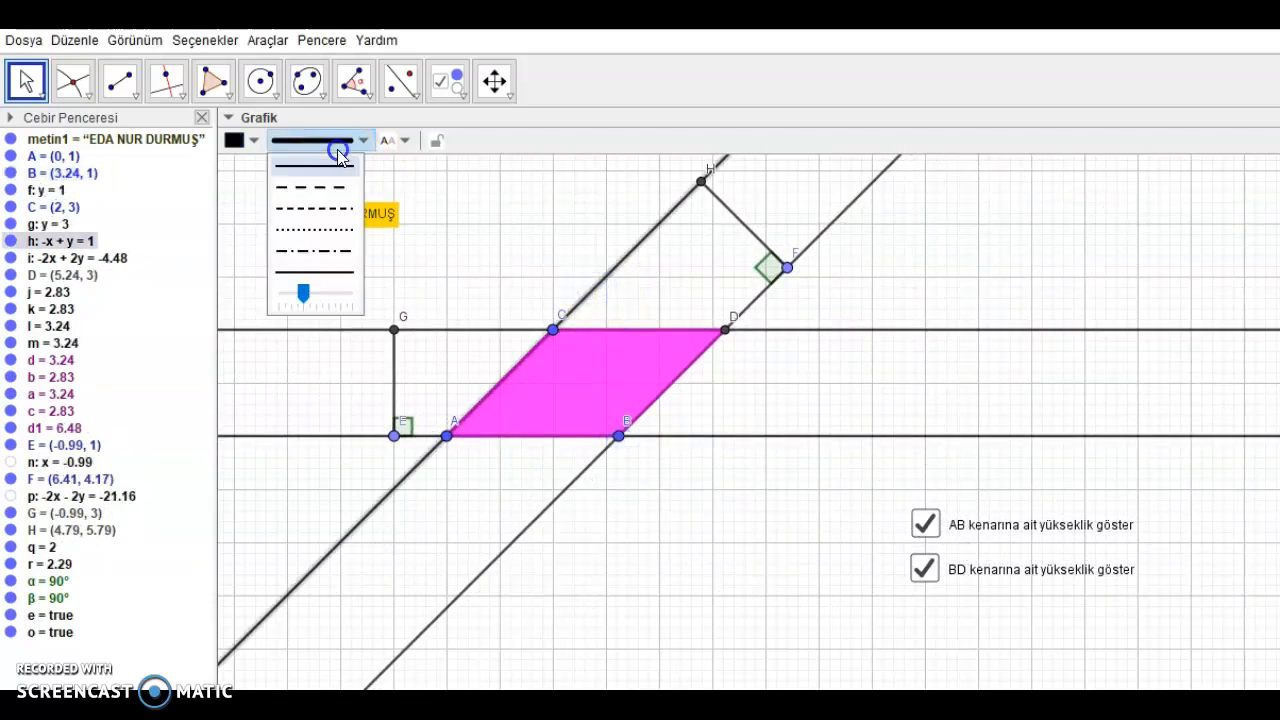
{"action": "left_click", "coordinate": [337, 186]}
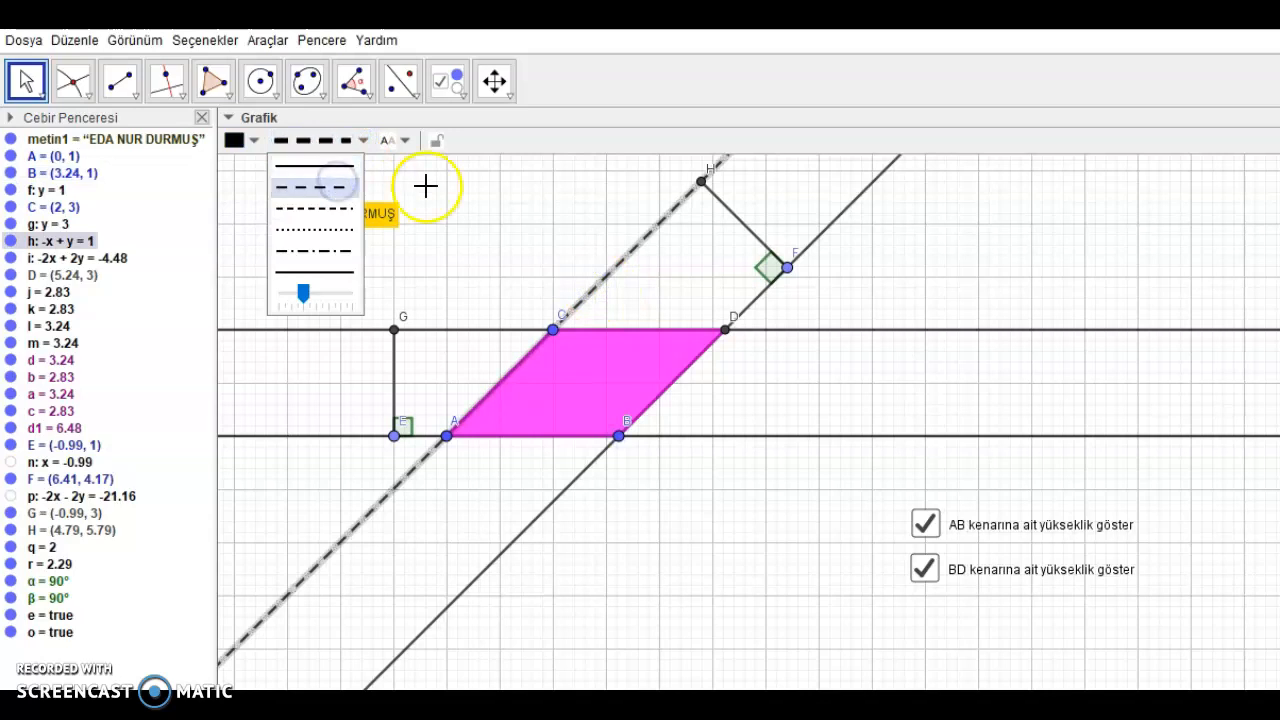
Give the line through C and D a short-dashed line style and clear its selection
{"action": "left_click", "coordinate": [507, 331]}
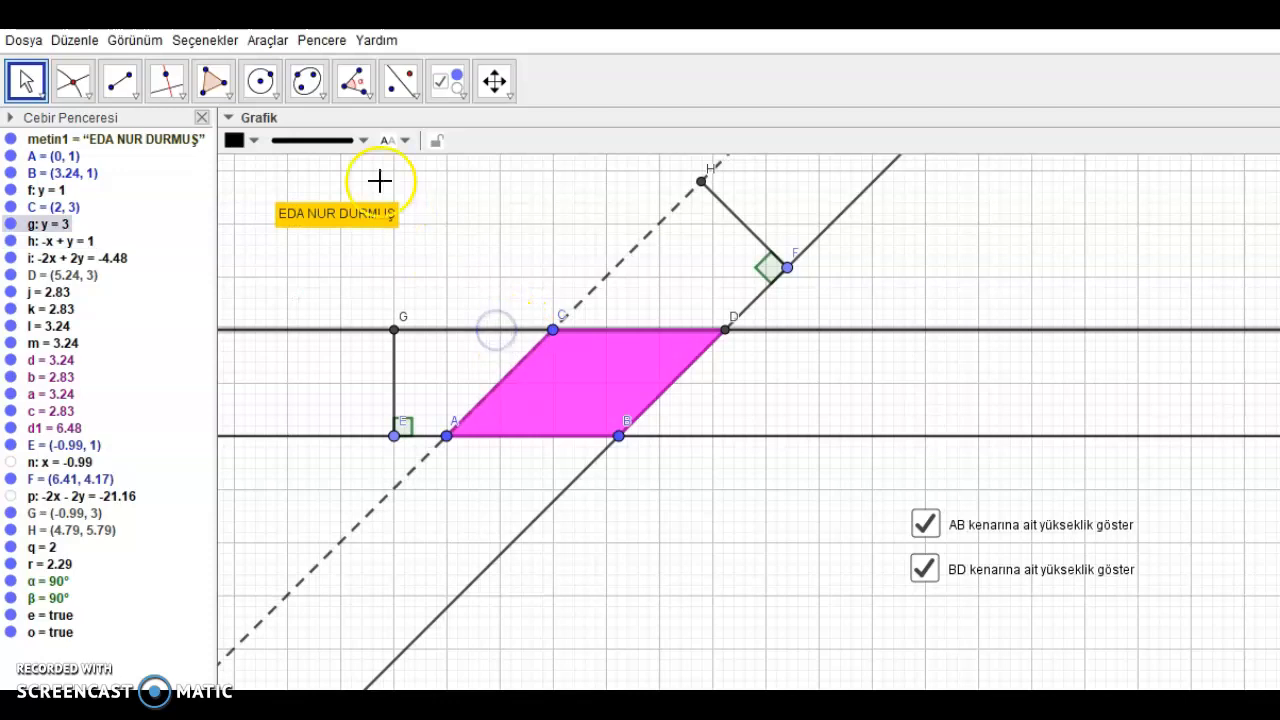
{"action": "left_click", "coordinate": [362, 141]}
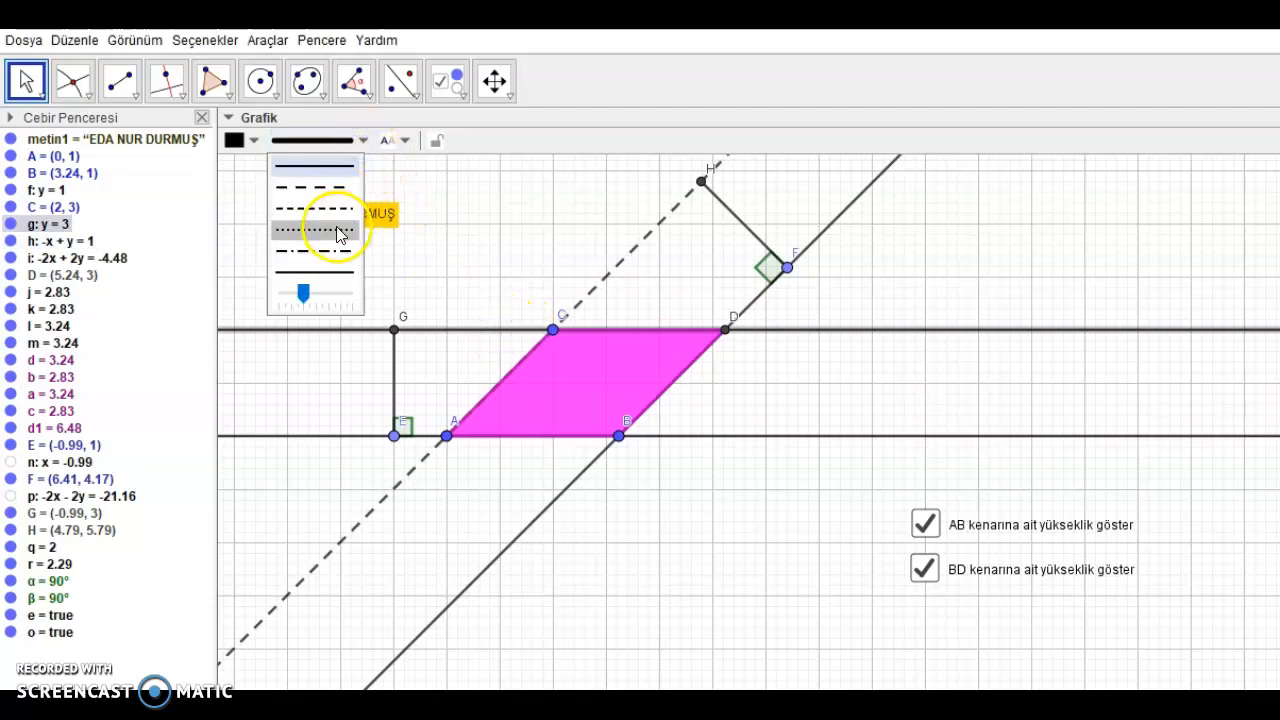
{"action": "left_click", "coordinate": [335, 208]}
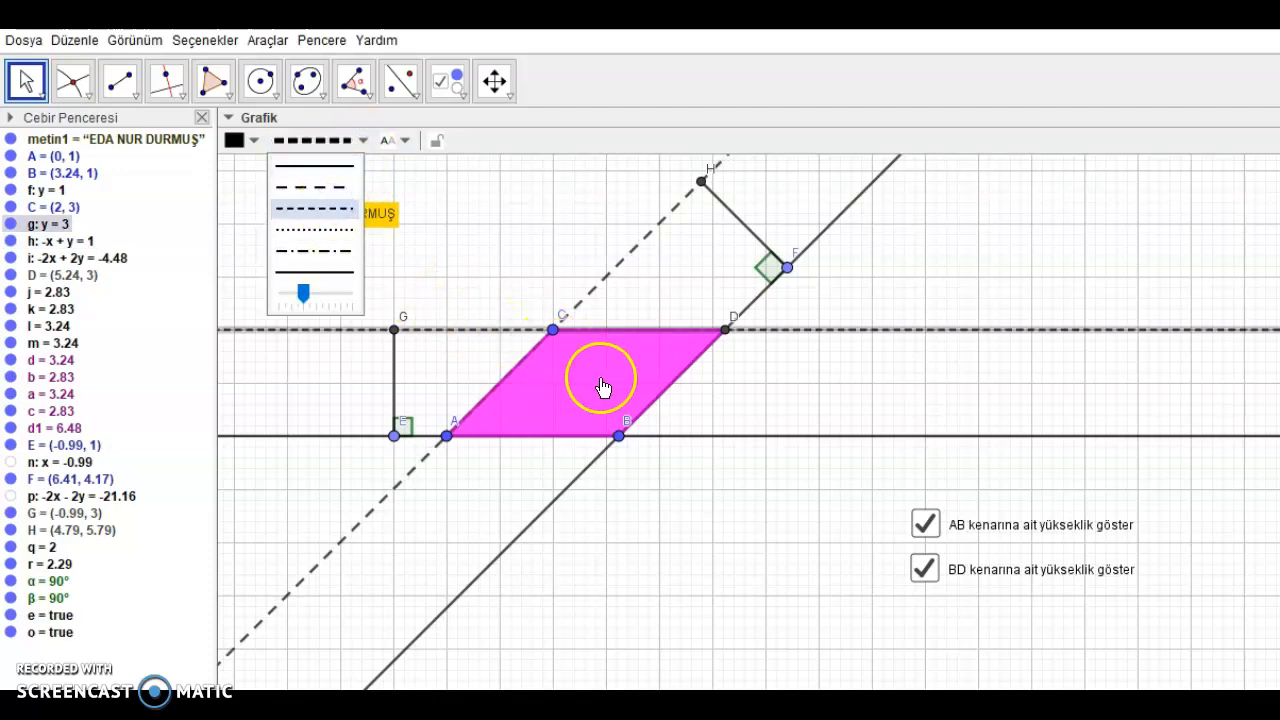
{"action": "mouse_move", "coordinate": [553, 330]}
{"action": "left_mouse_down"}
{"action": "mouse_move", "coordinate": [486, 290]}
{"action": "mouse_move", "coordinate": [457, 304]}
{"action": "mouse_move", "coordinate": [443, 354]}
{"action": "mouse_move", "coordinate": [549, 246]}
{"action": "mouse_move", "coordinate": [619, 286]}
{"action": "mouse_move", "coordinate": [599, 322]}
{"action": "mouse_move", "coordinate": [557, 332]}
{"action": "left_mouse_up"}
{"action": "left_click", "coordinate": [816, 387]}
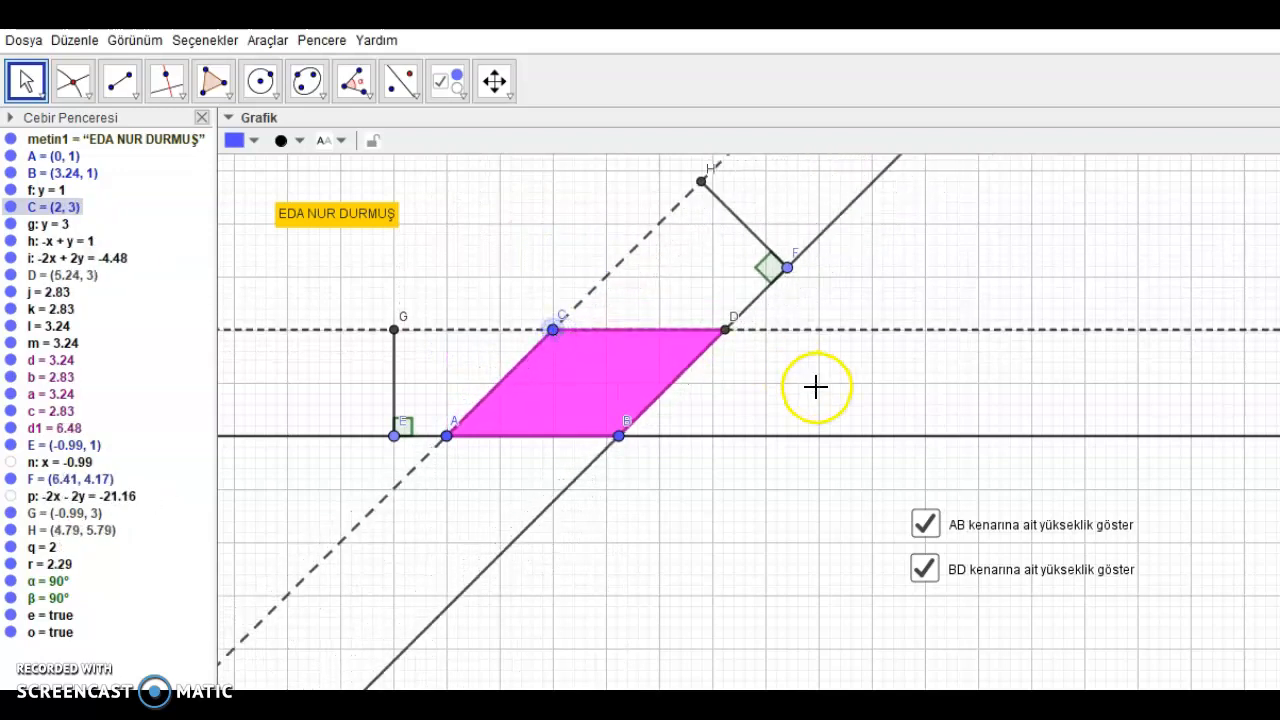